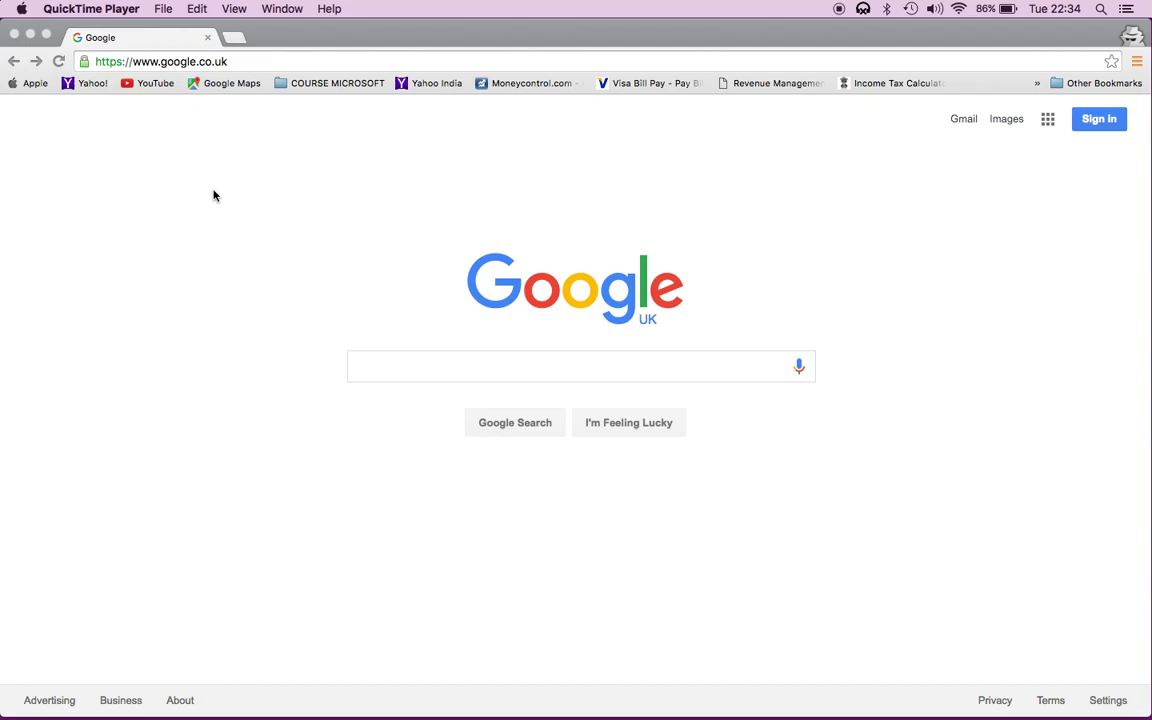
left_click(255, 63)
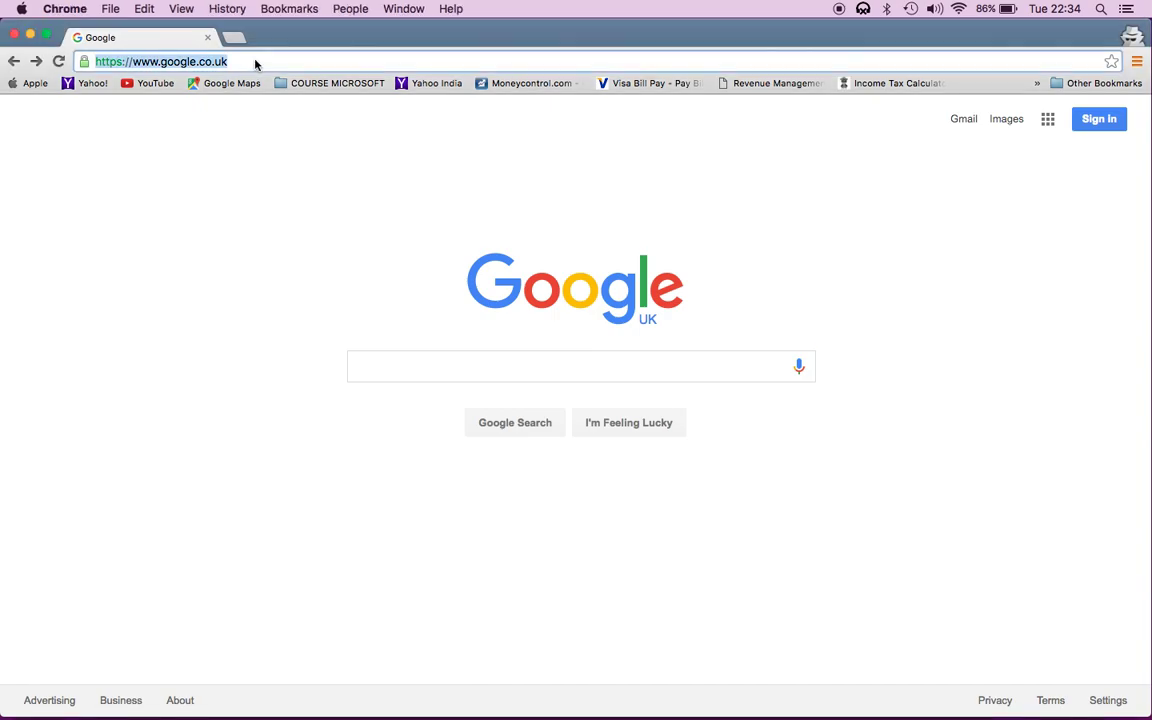
type("www")
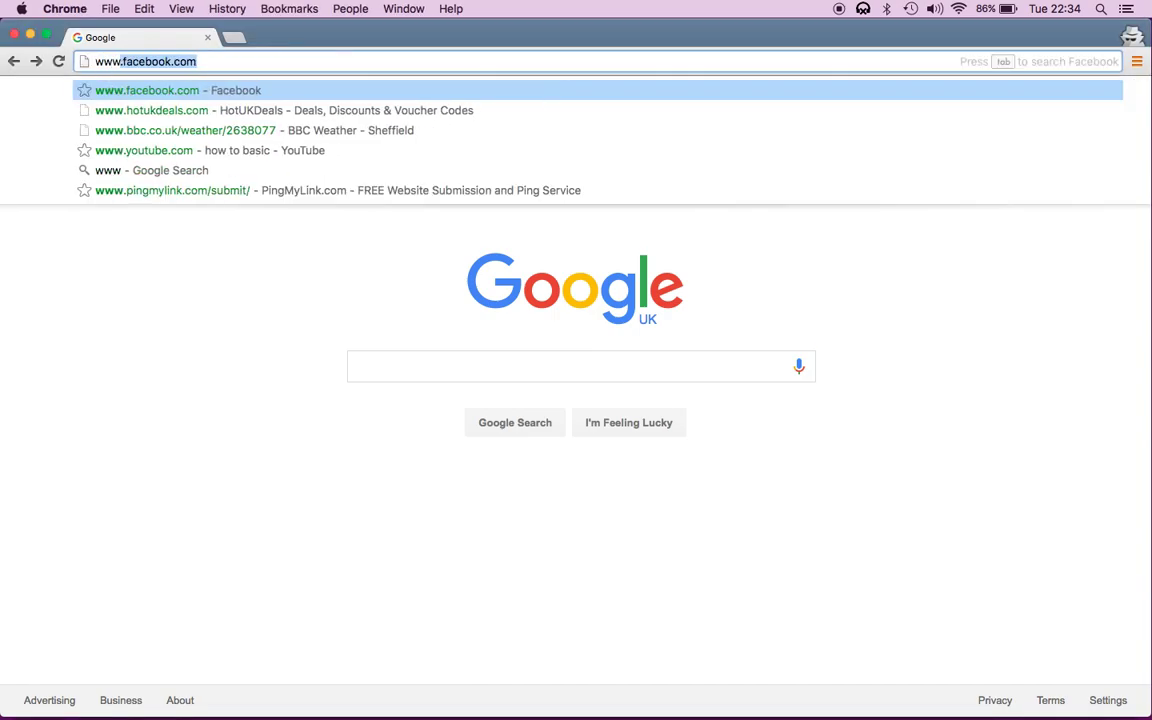
type(".yout")
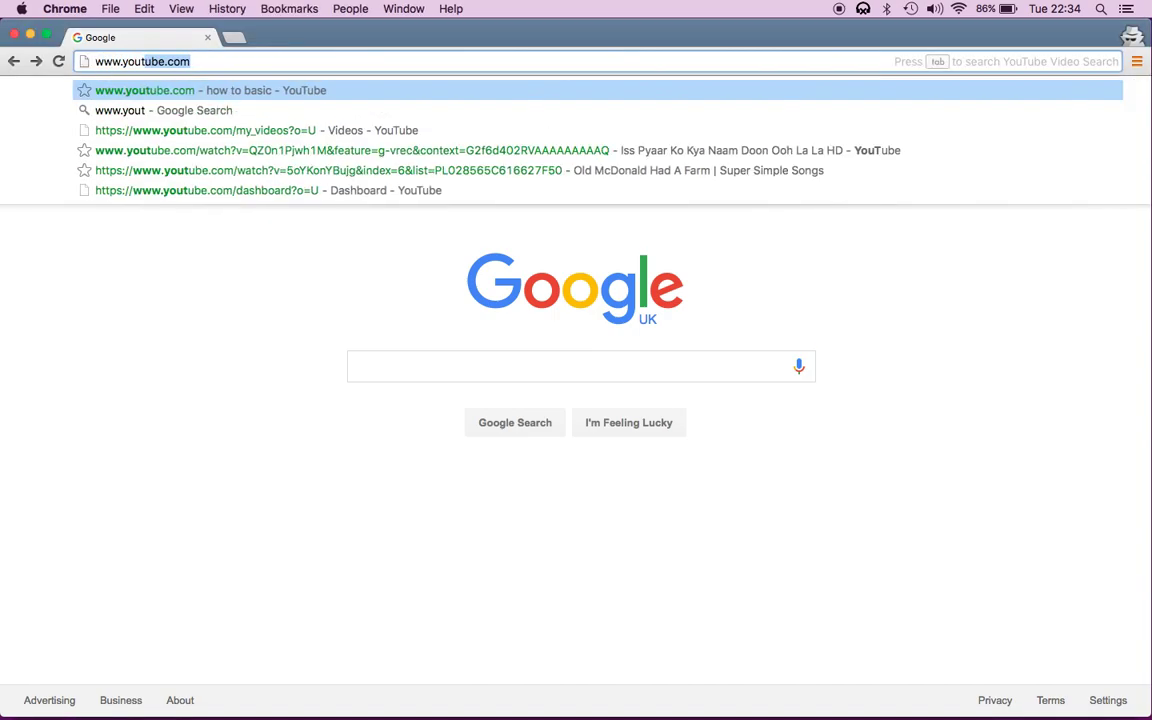
type("ube.com")
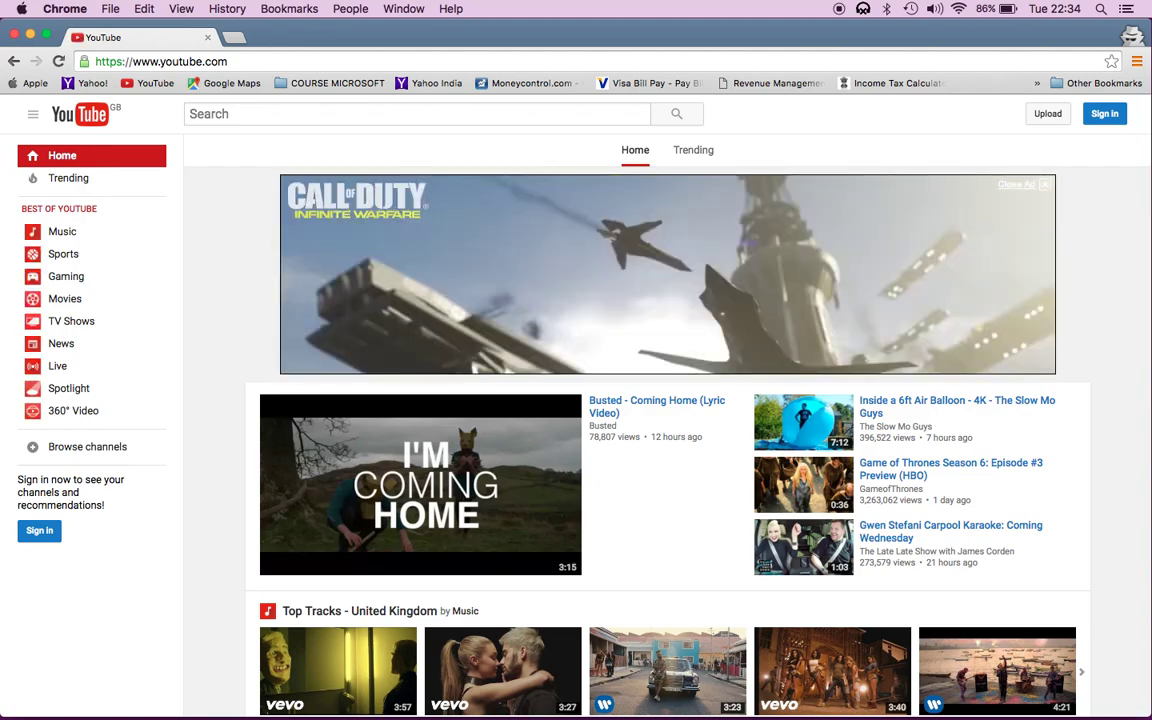
left_click(1108, 115)
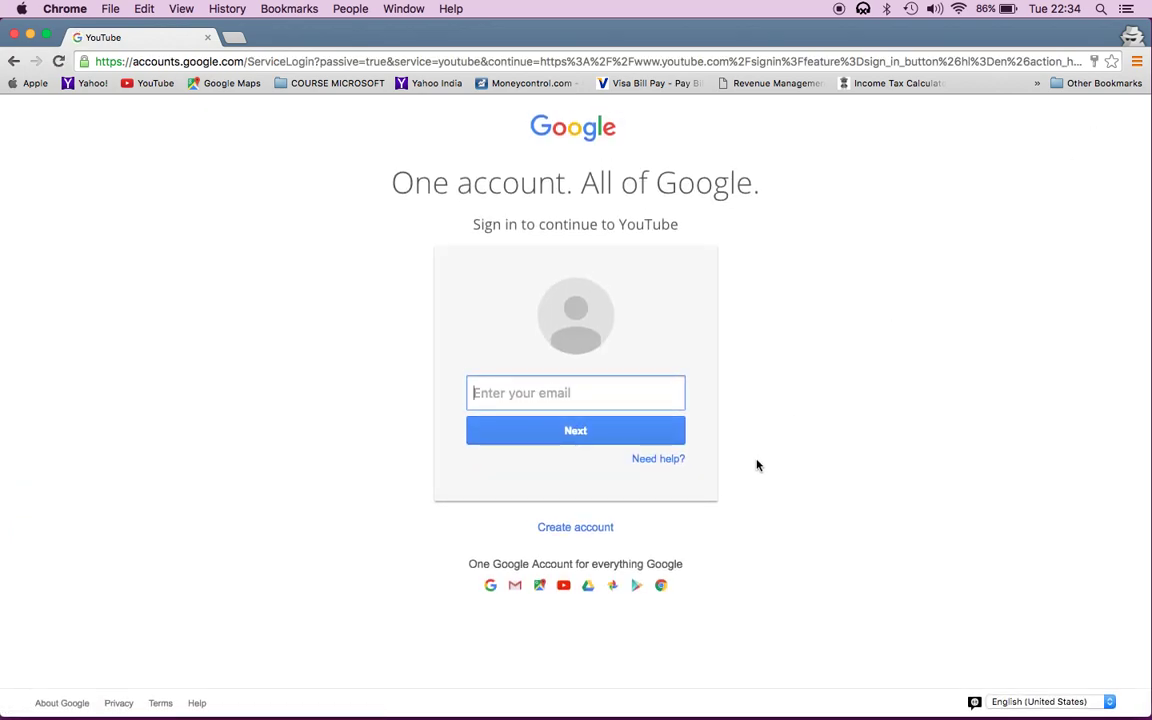
left_click(598, 531)
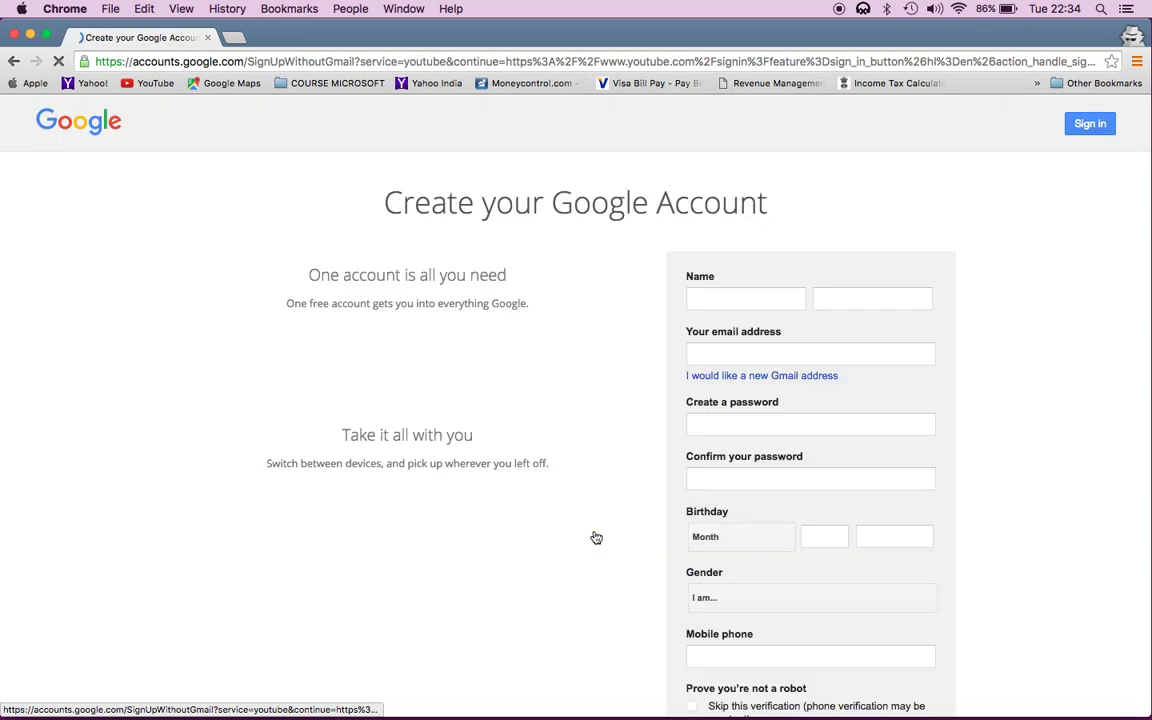
left_click(741, 298)
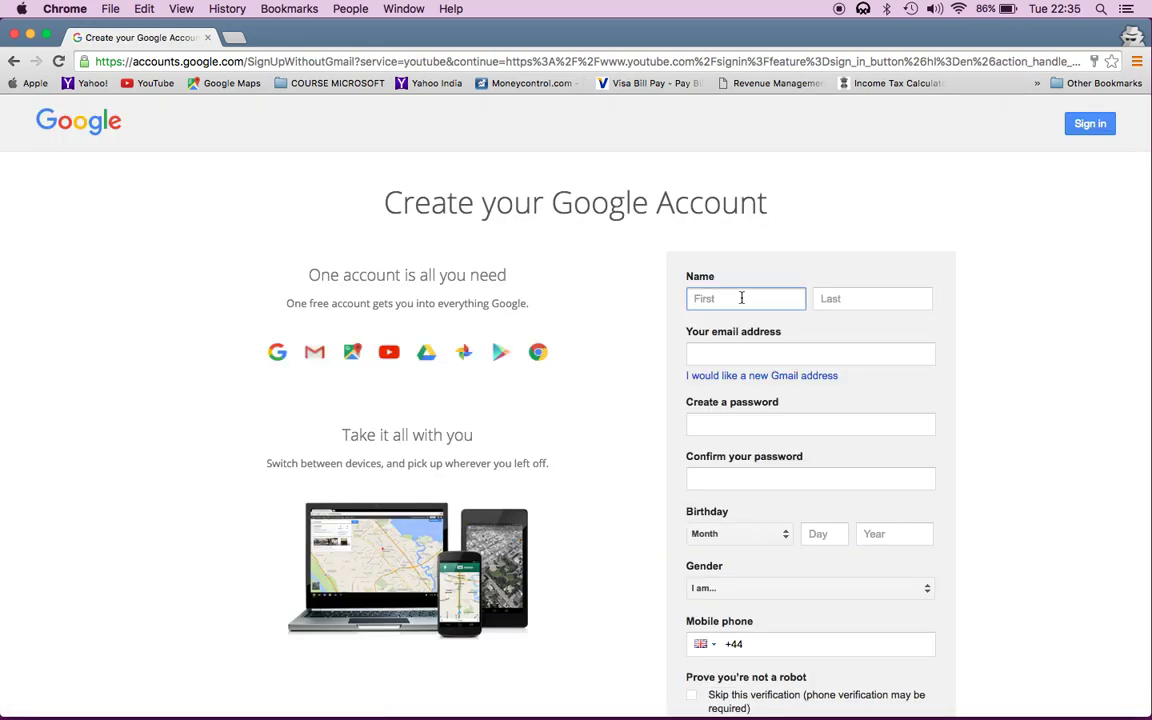
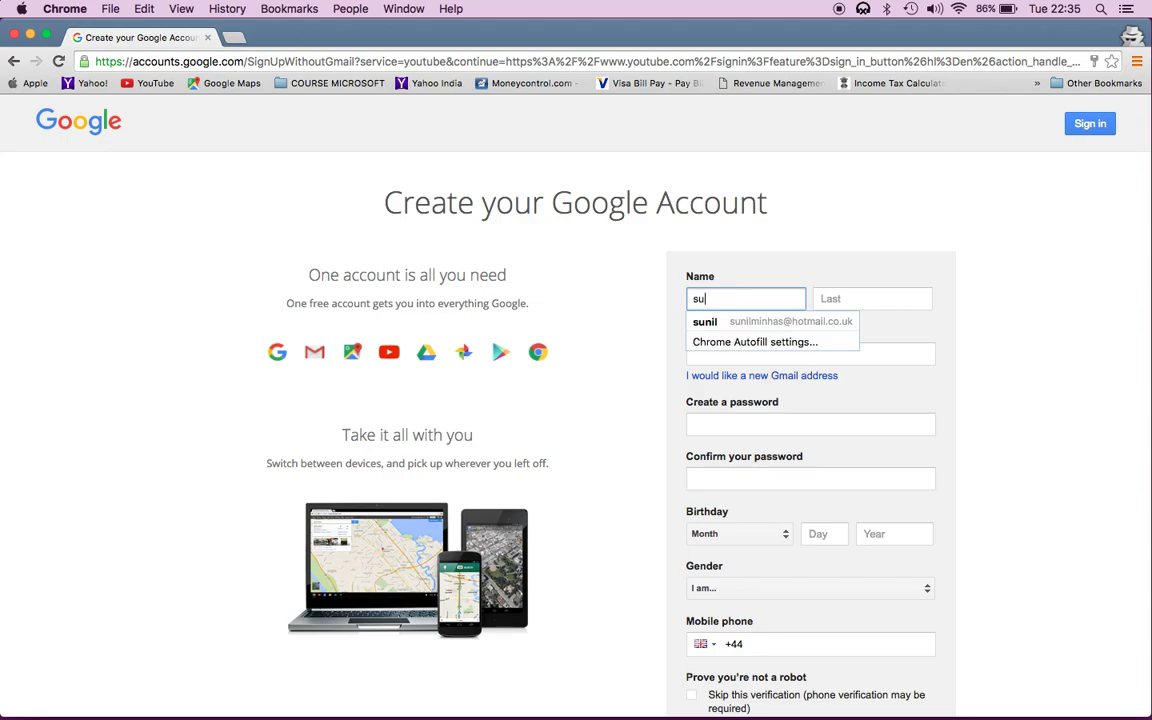
key("Tab")
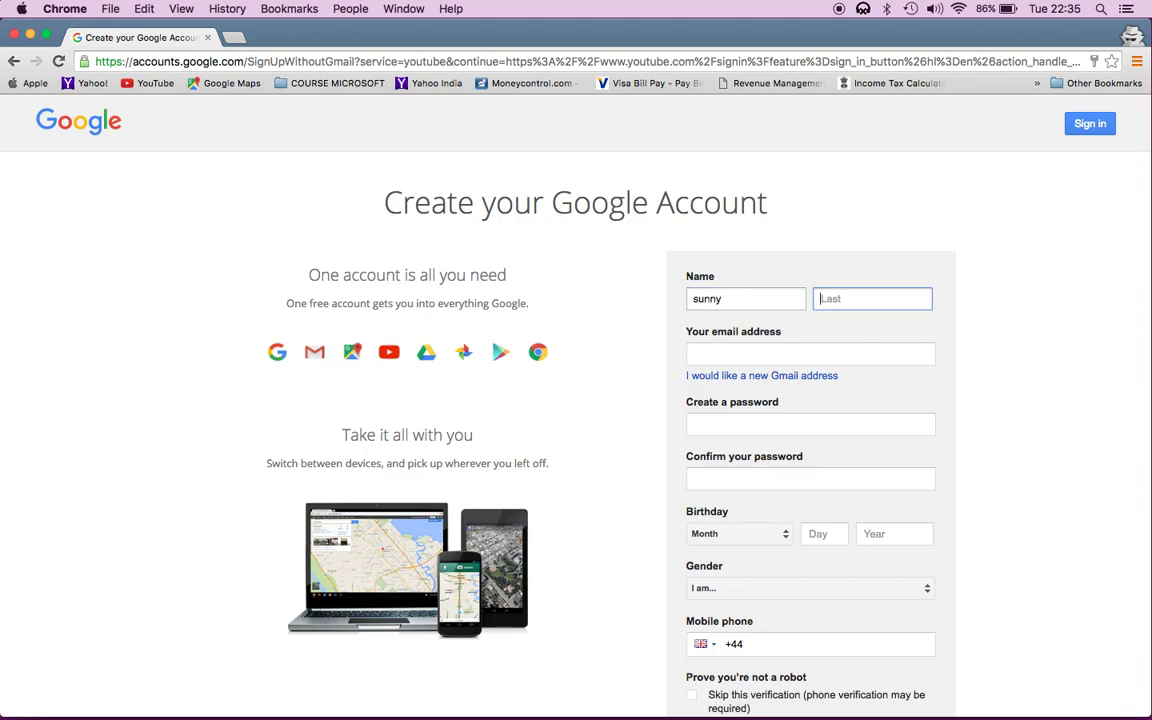
left_click(716, 350)
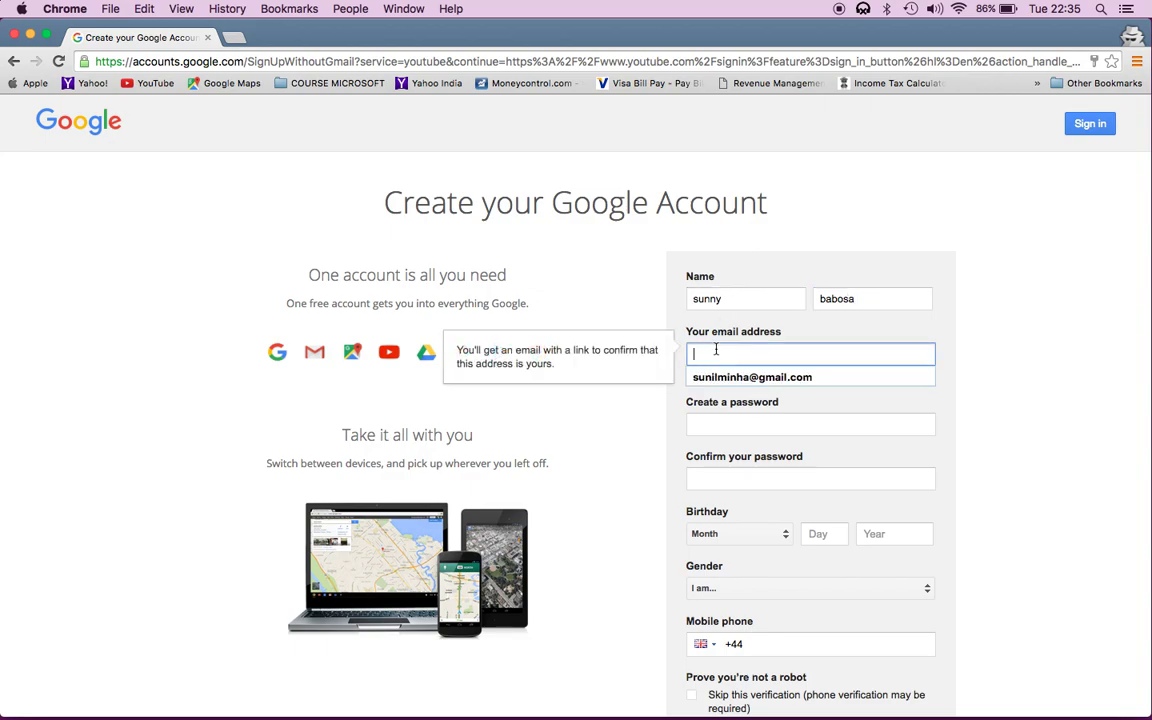
left_click(686, 398)
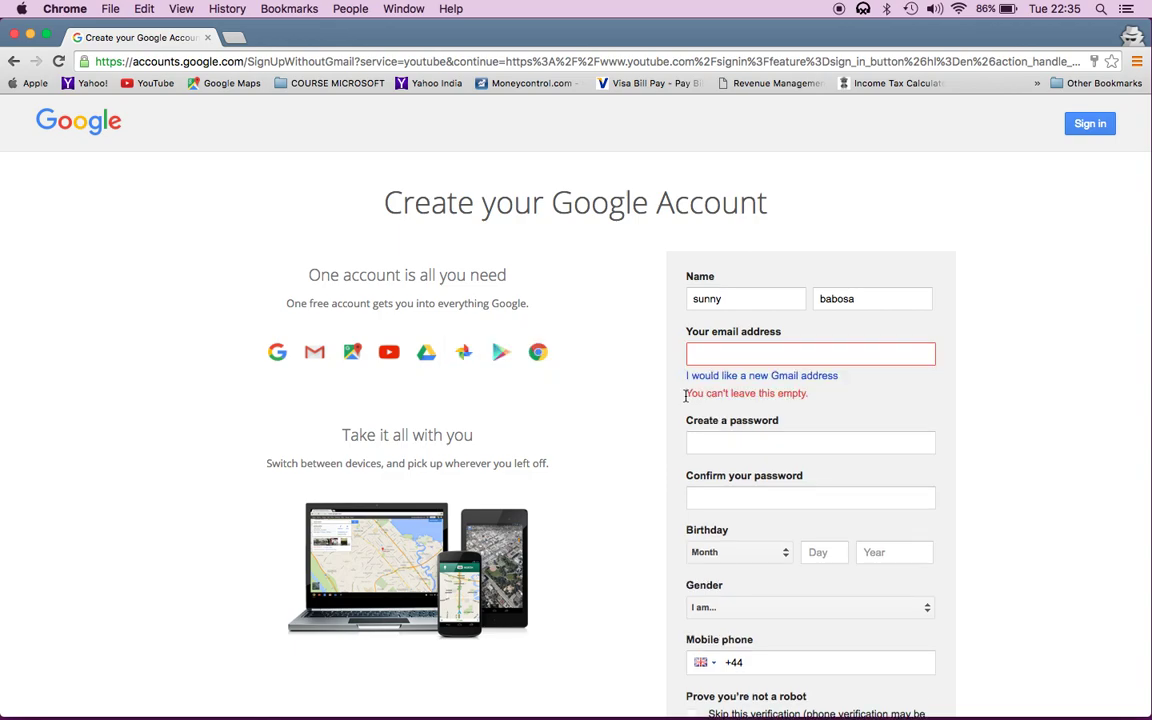
left_click(738, 377)
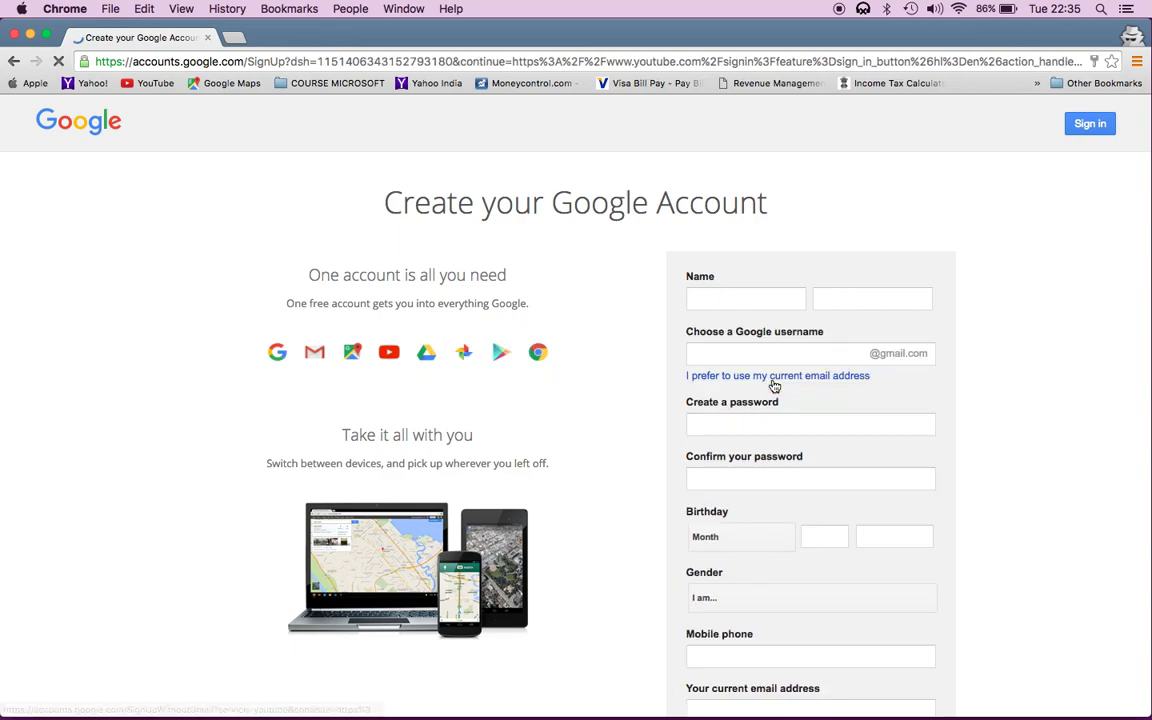
left_click(745, 356)
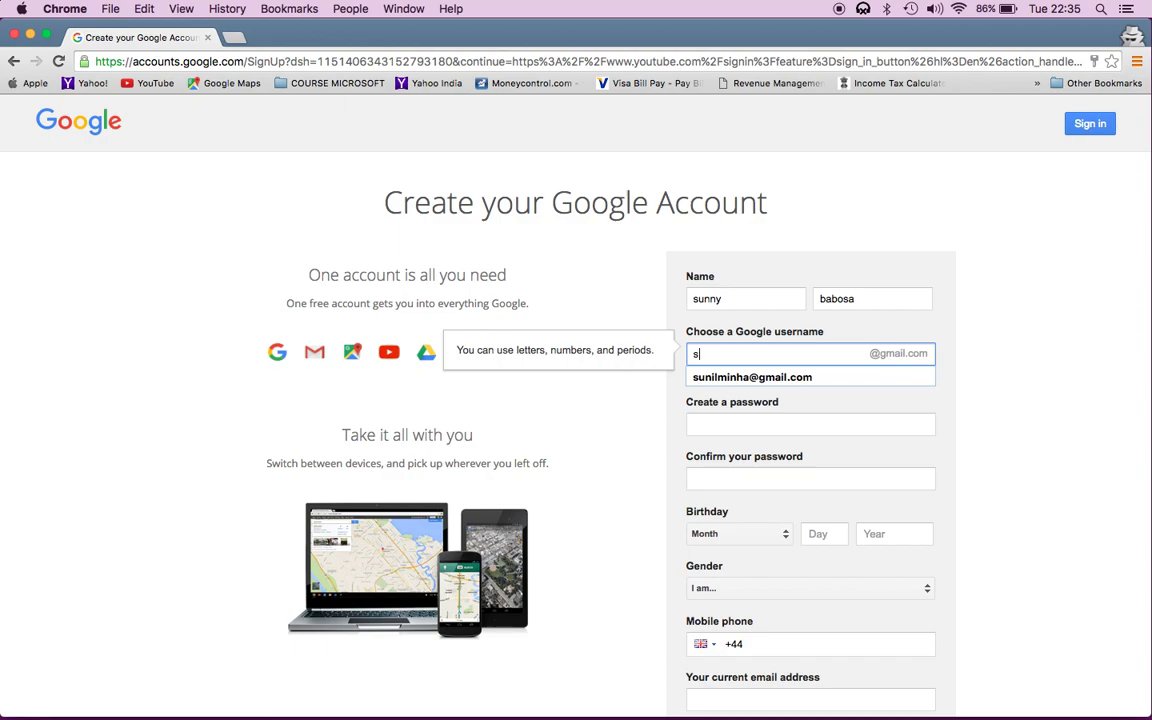
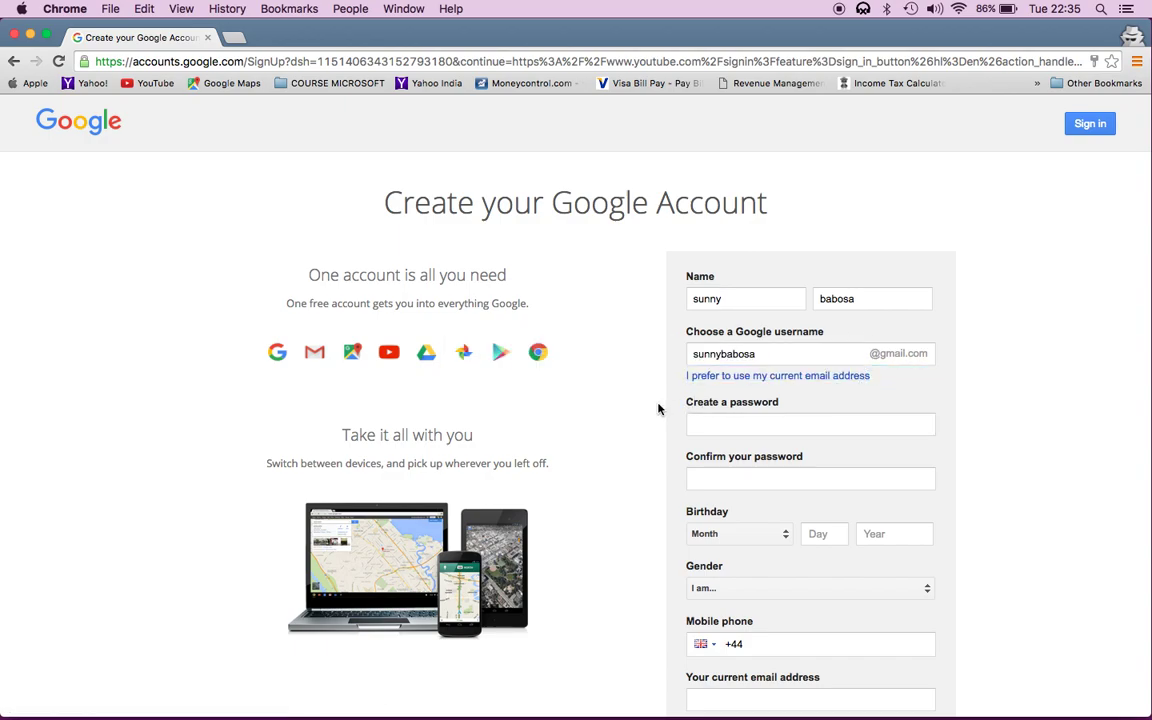
left_click(723, 426)
type("abcdef")
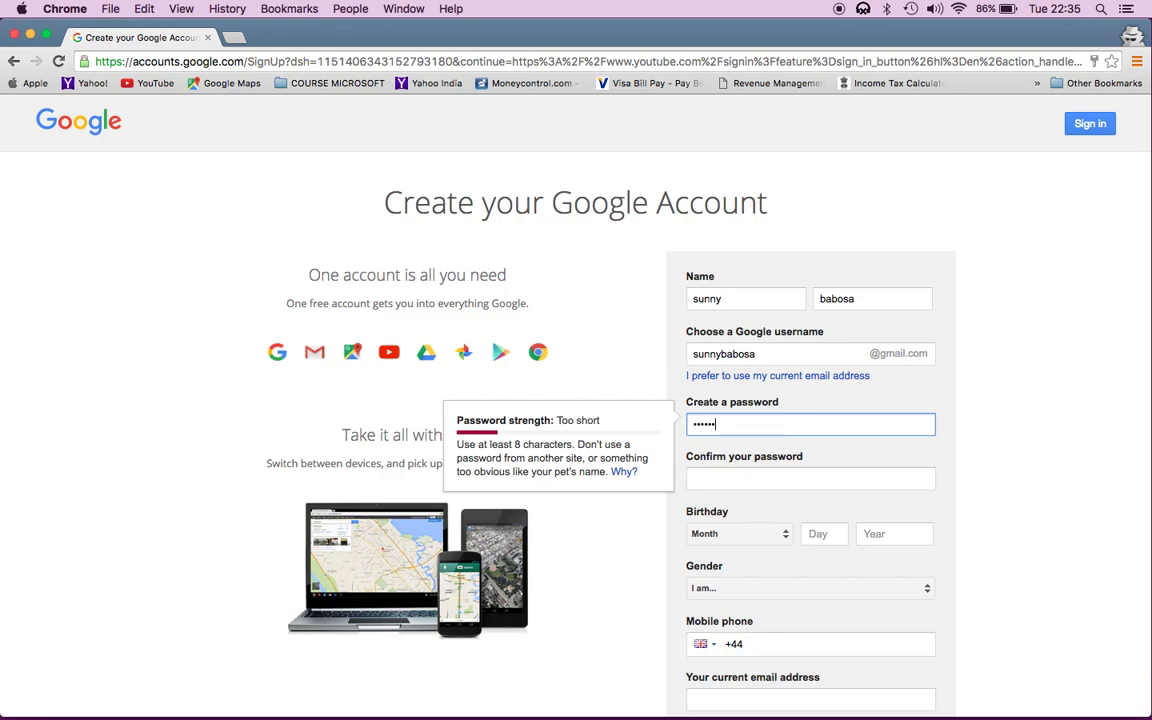
key("BackSpace")
key("BackSpace")
key("BackSpace")
key("BackSpace")
key("BackSpace")
key("BackSpace")
key("Tab")
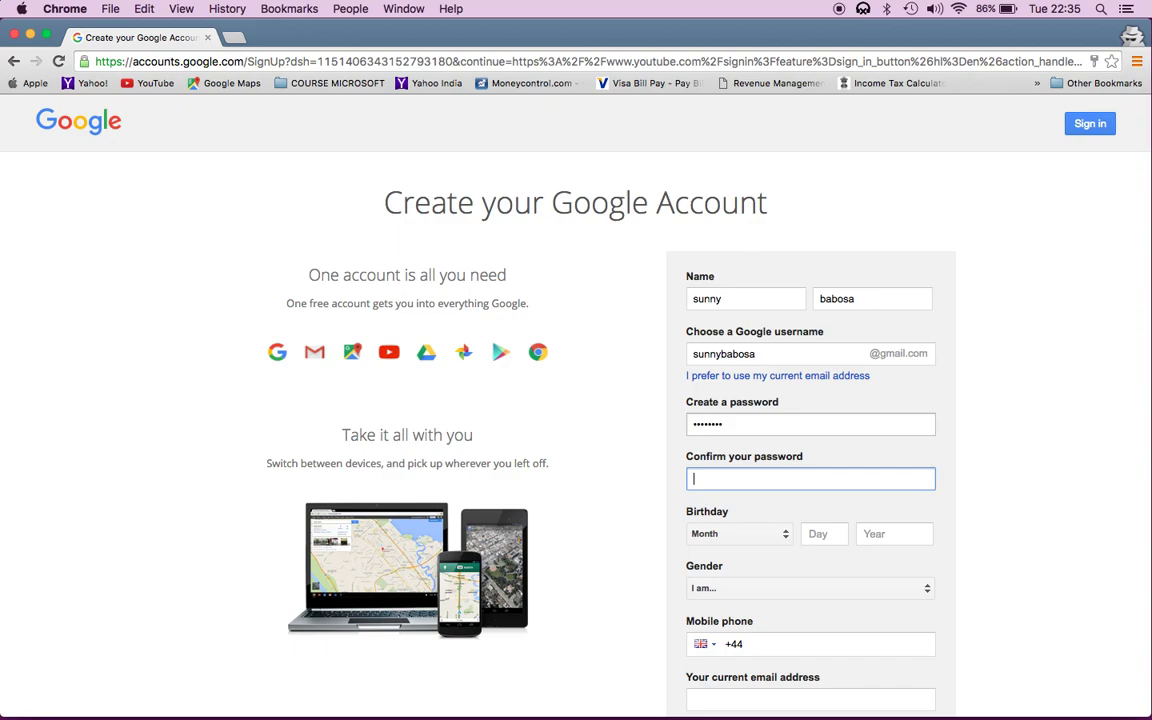
Set the birthday to January 01, 1990.
left_click(755, 533)
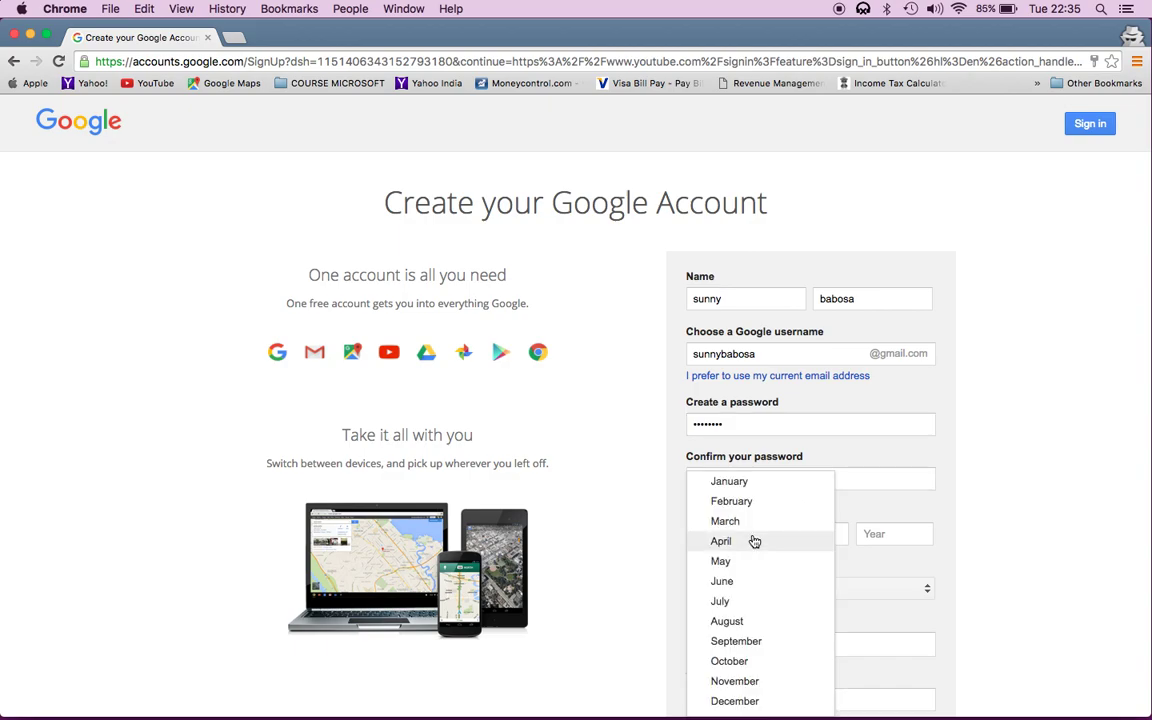
left_click(776, 484)
left_click(812, 533)
type("01")
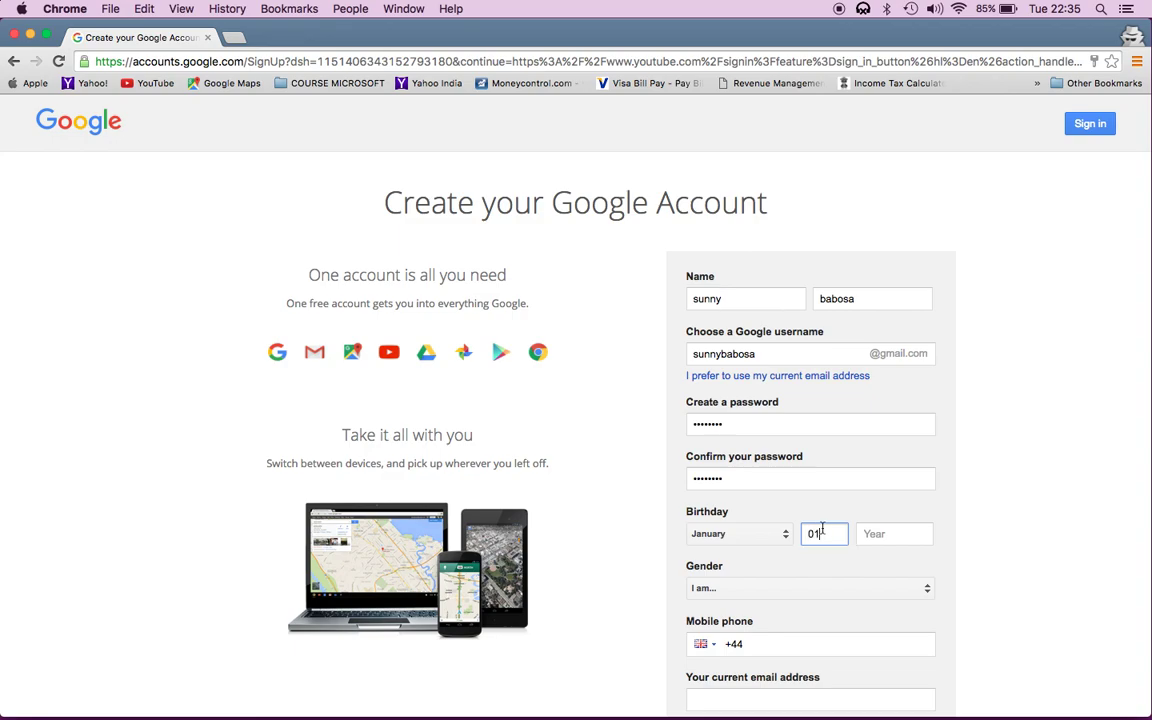
left_click(900, 527)
type("19")
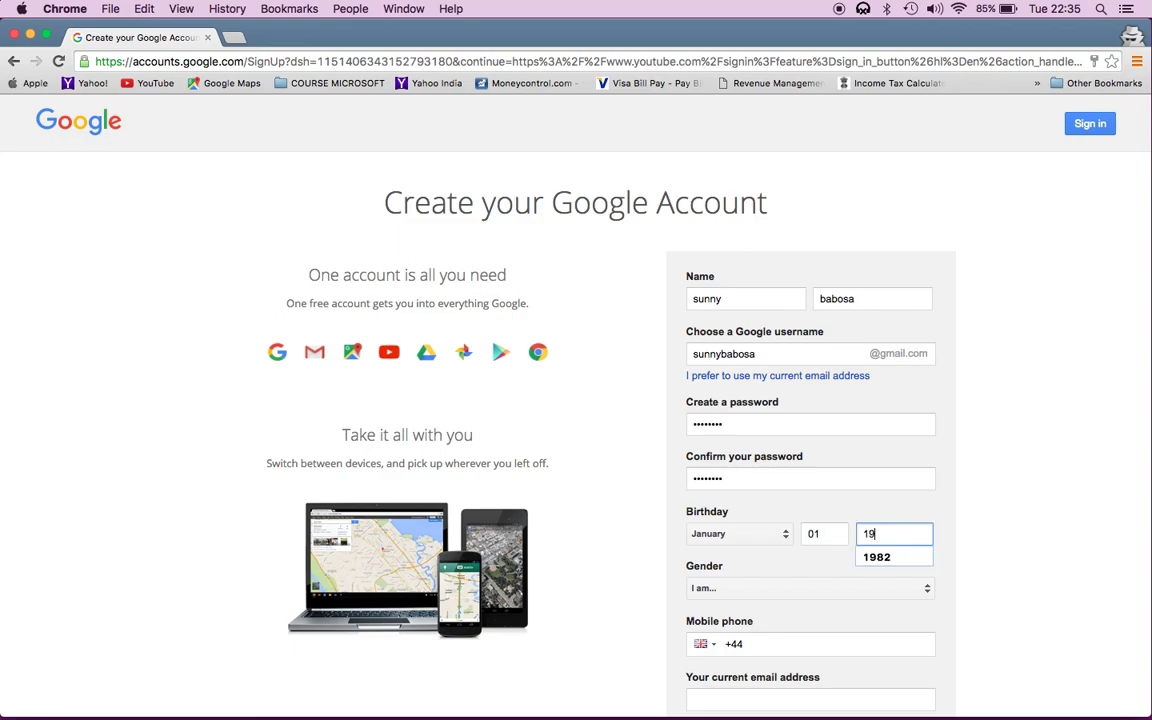
type("90")
scroll(836, 563, "down", 2)
Set gender to Male, enter captcha 142 from a refreshed image, and submit the form.
left_click(818, 506)
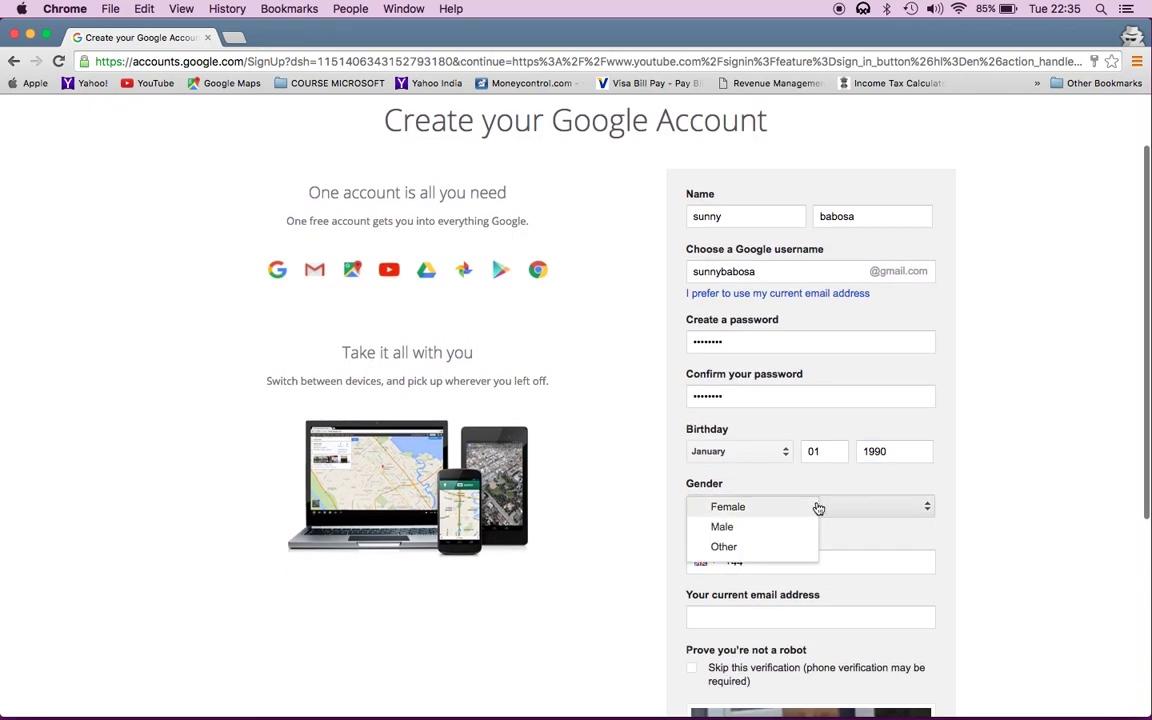
left_click(784, 527)
scroll(777, 535, "down", 5)
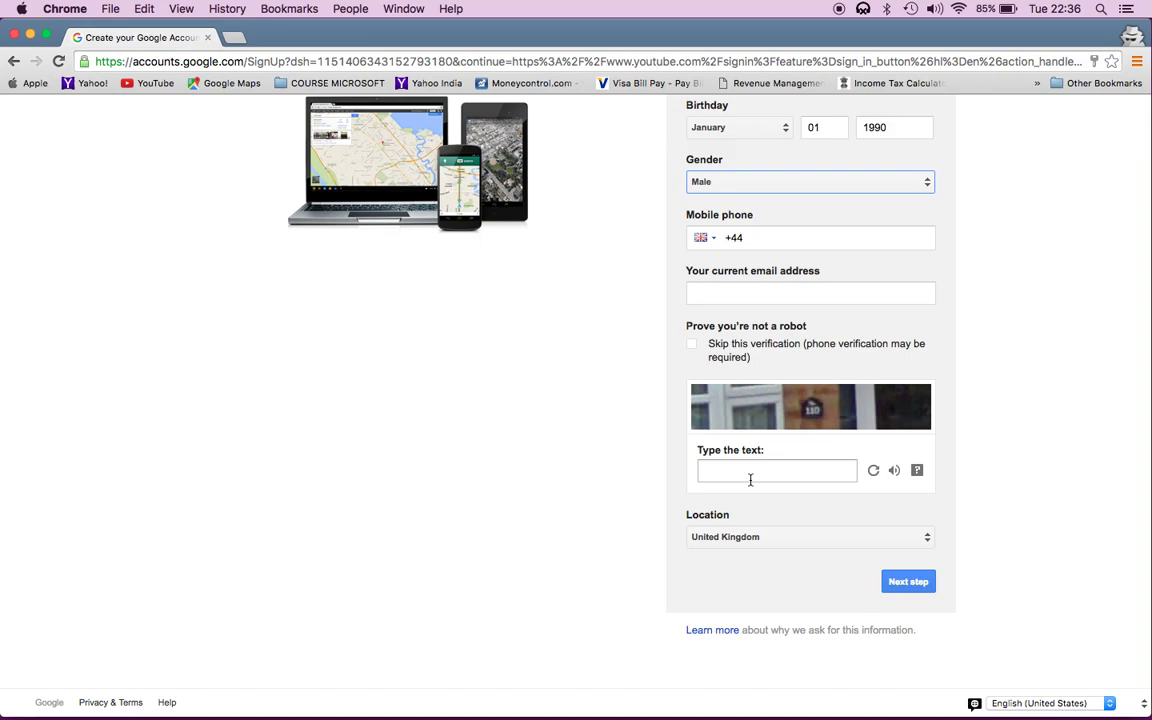
left_click(873, 471)
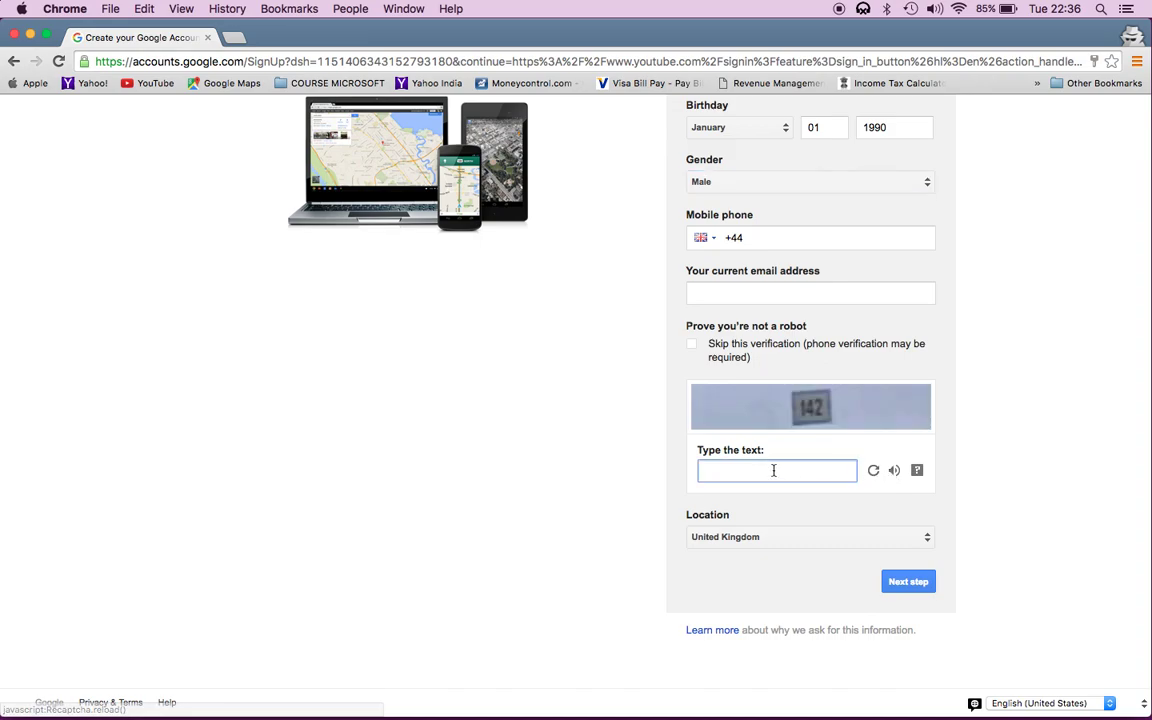
type("142")
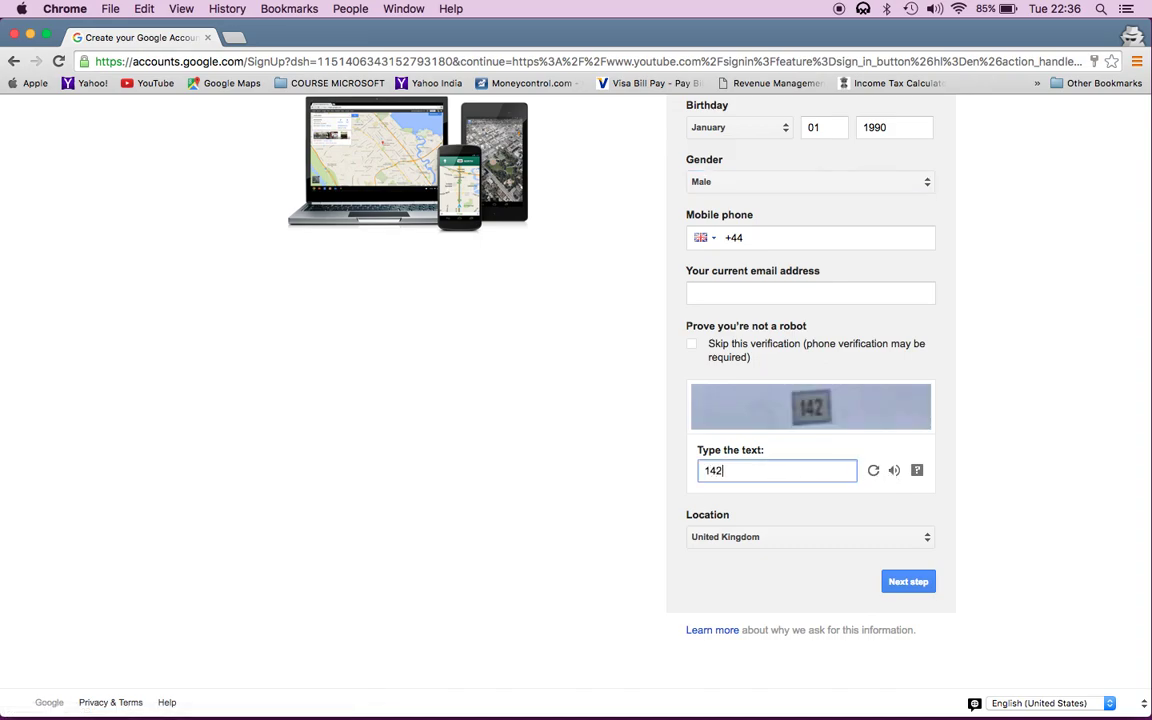
left_click(908, 582)
Read through the Privacy and Terms and agree to them to create the account.
scroll(634, 492, "down", 5)
scroll(634, 492, "up", 3)
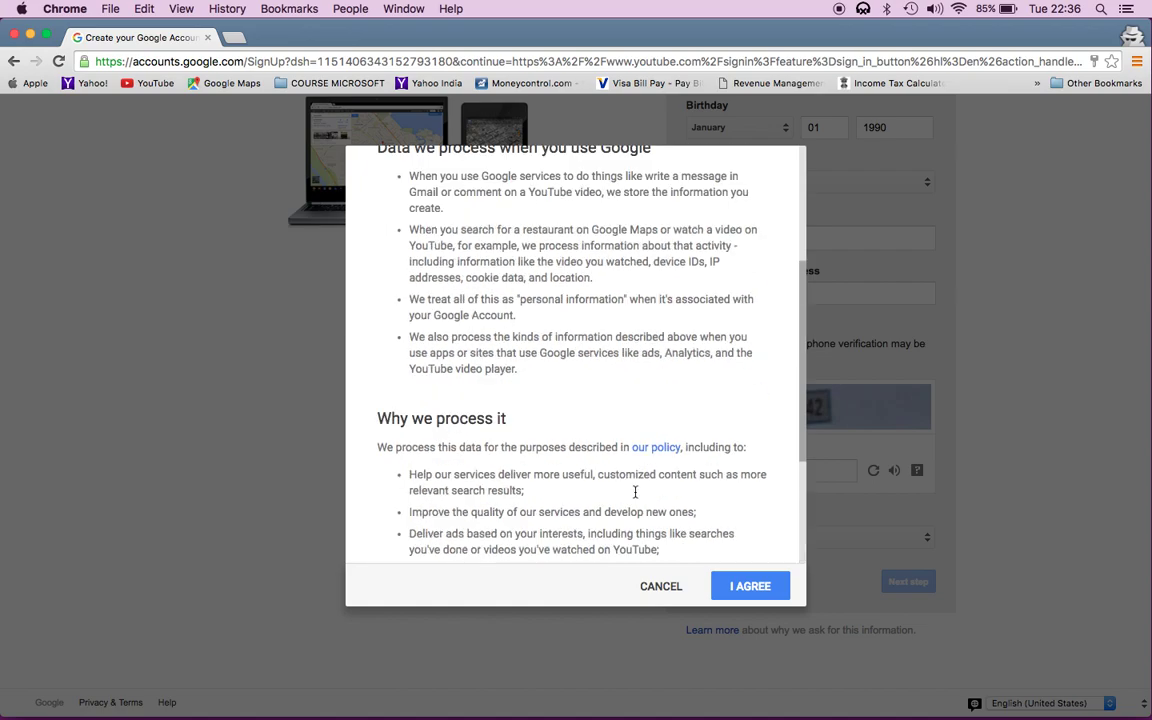
scroll(634, 492, "up", 3)
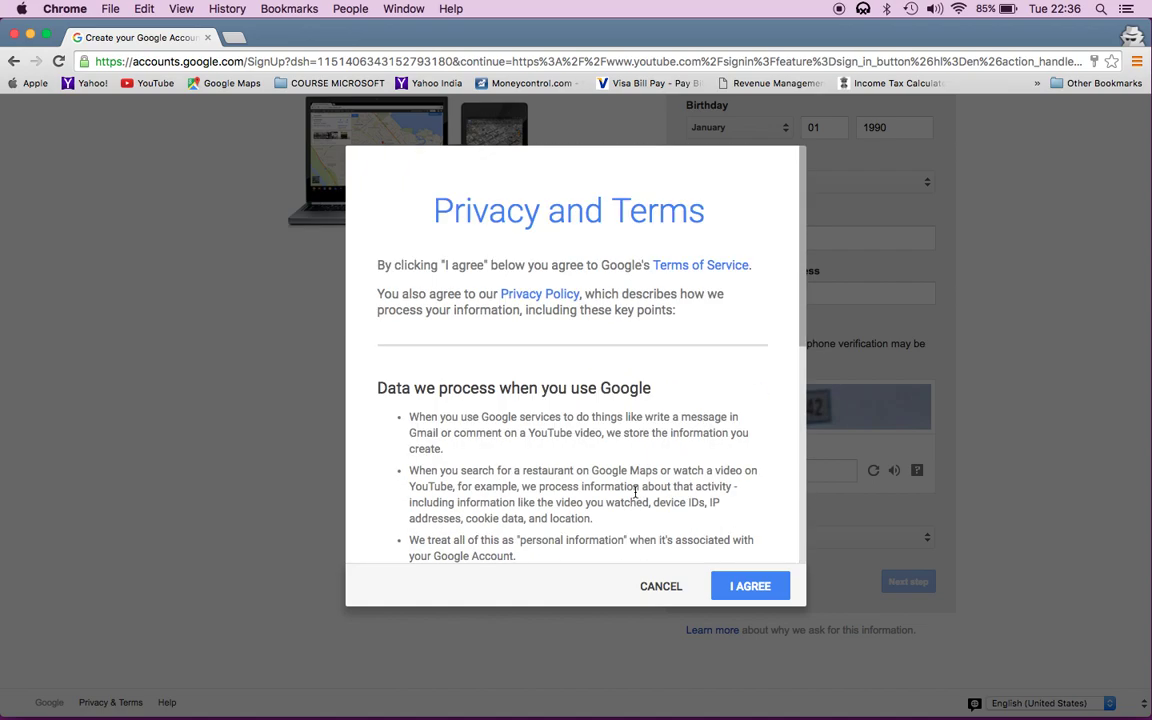
scroll(634, 492, "down", 5)
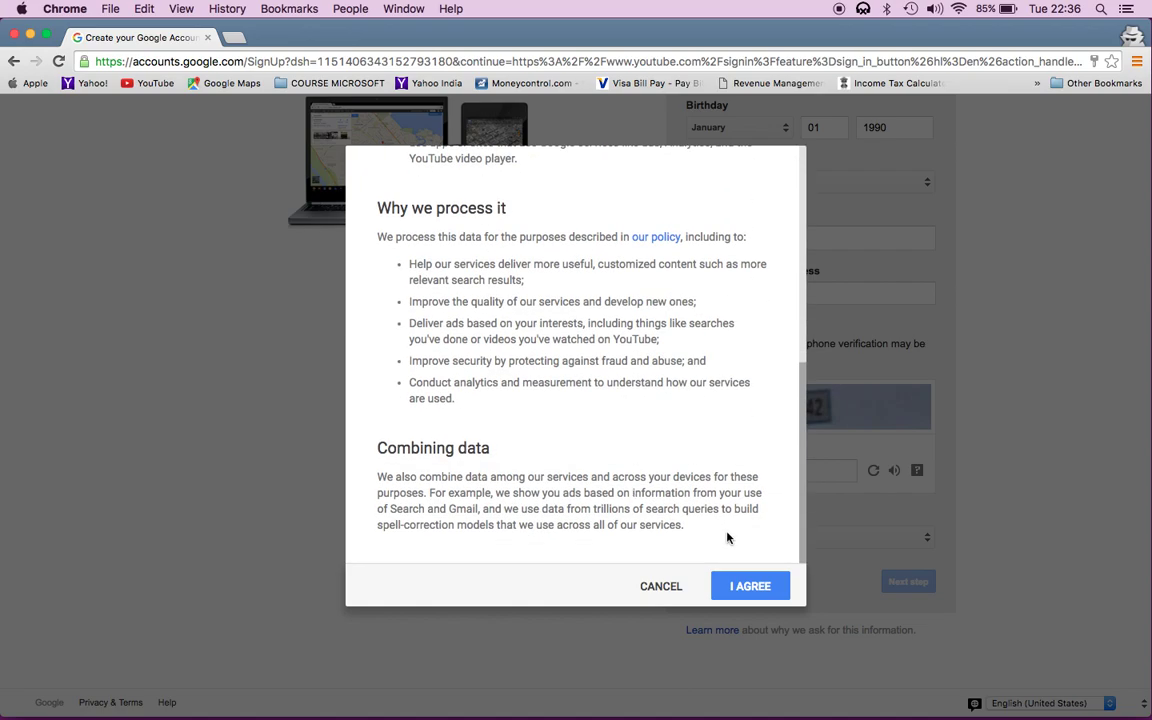
left_click(756, 592)
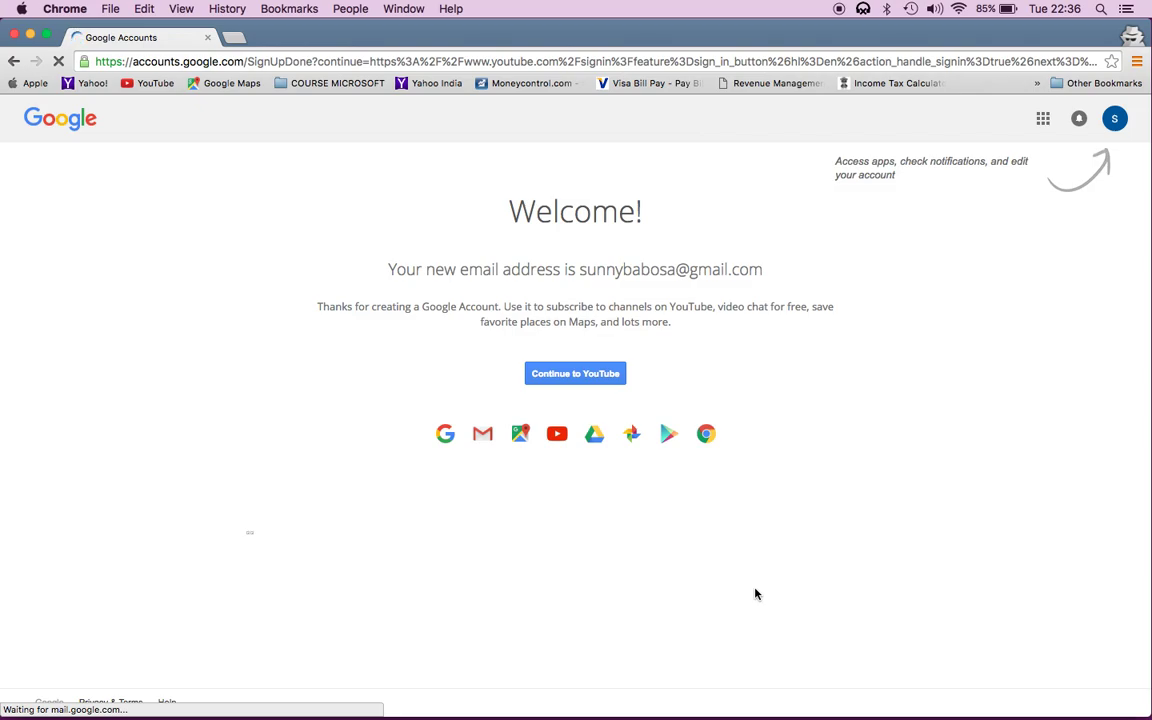
Continue to YouTube as the new account and open the avatar account menu.
left_click(565, 374)
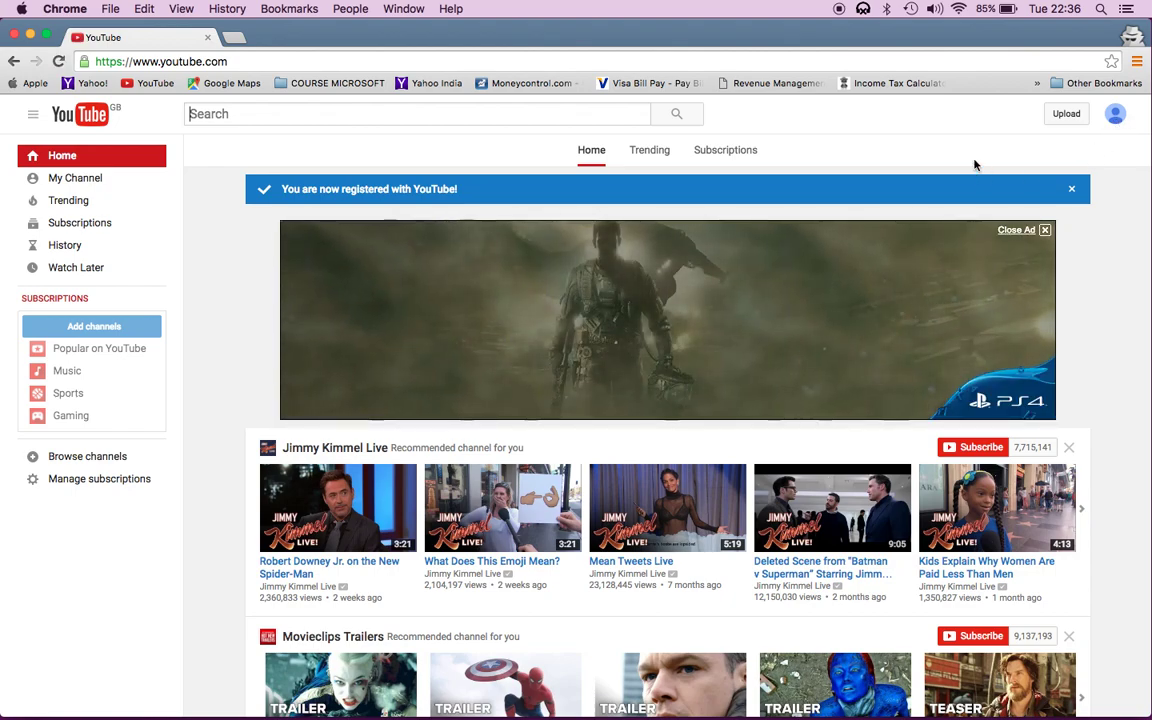
left_click(1116, 116)
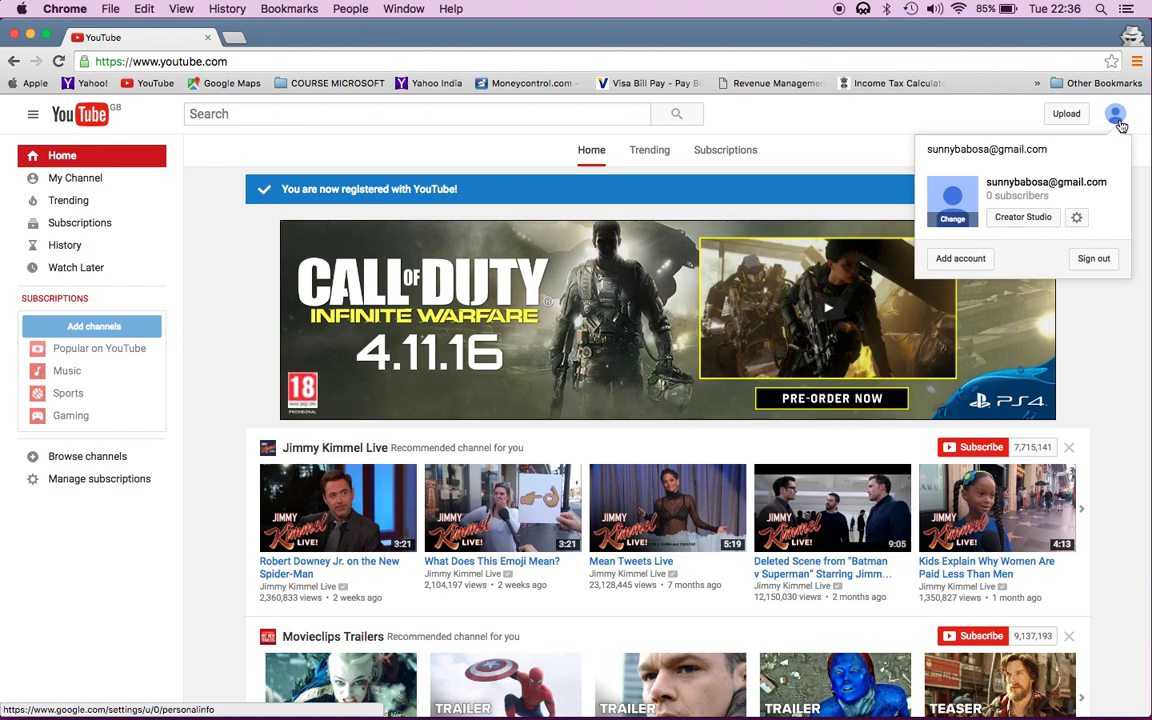
From Creator Studio, start a new channel using a business or other name.
left_click(1024, 218)
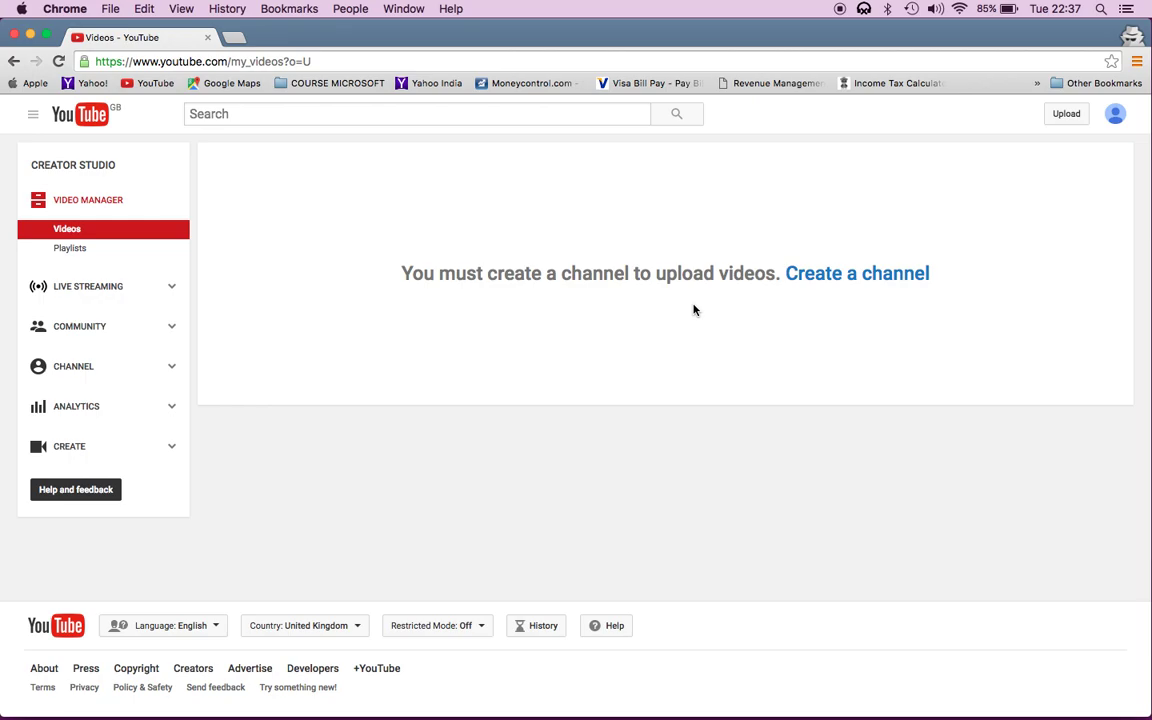
left_click(823, 289)
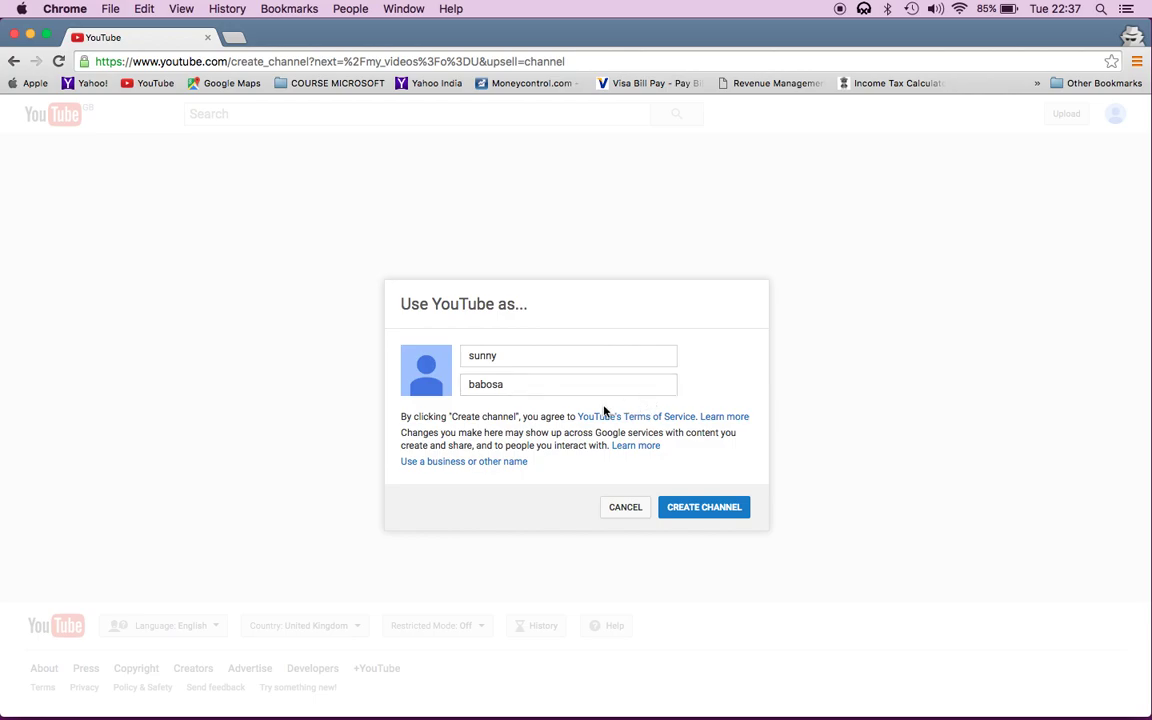
left_click(489, 463)
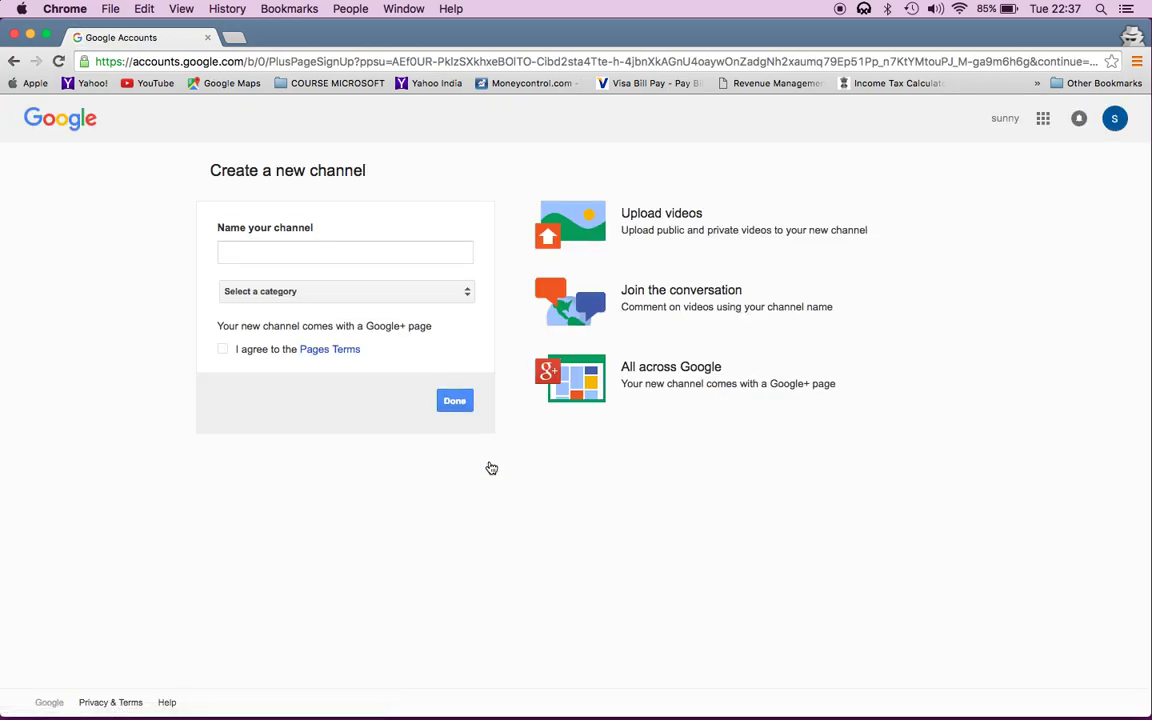
left_click(14, 61)
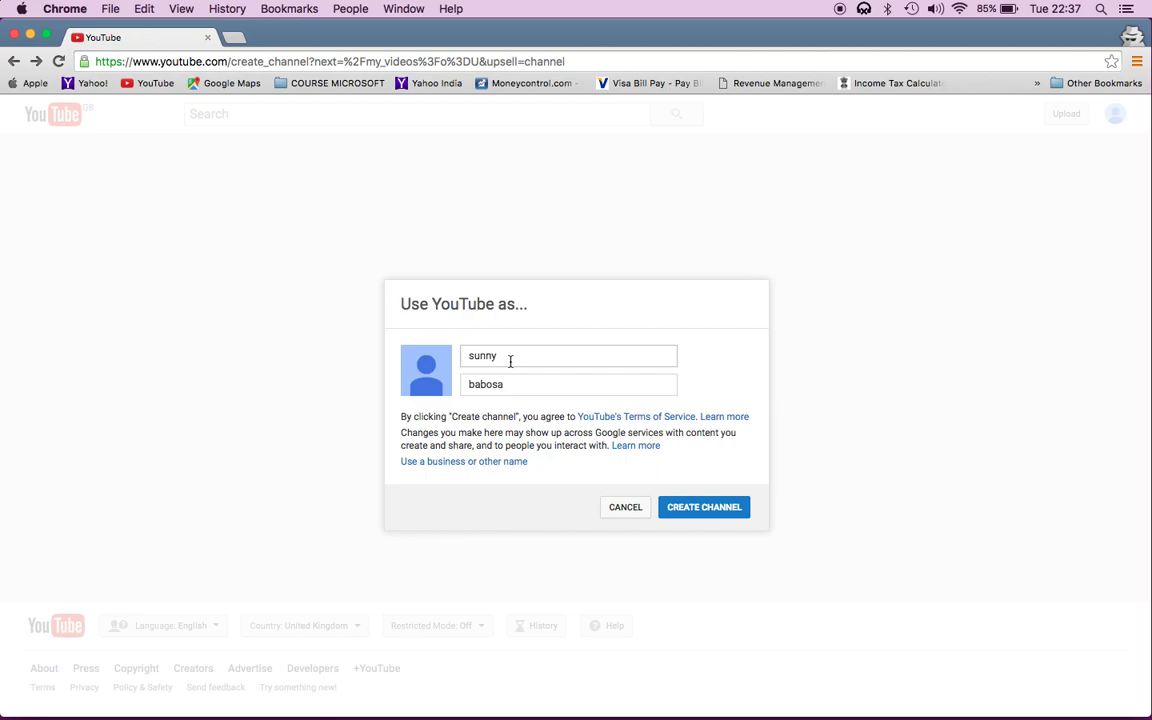
left_click(507, 382)
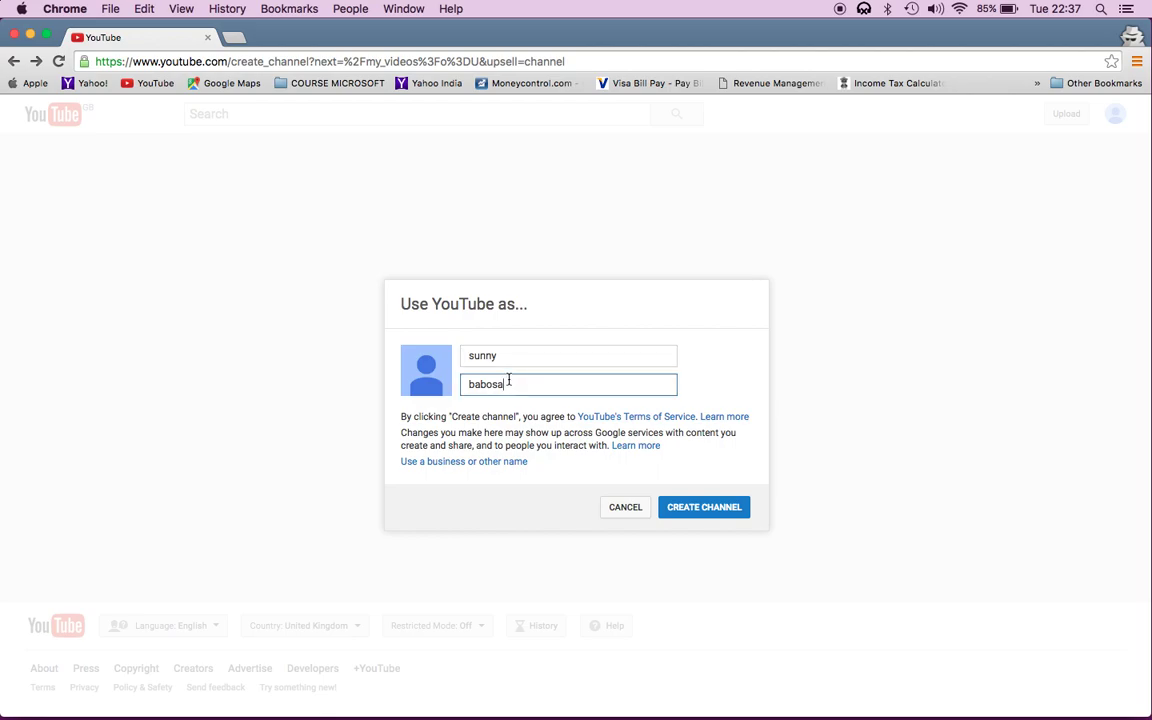
left_click(507, 462)
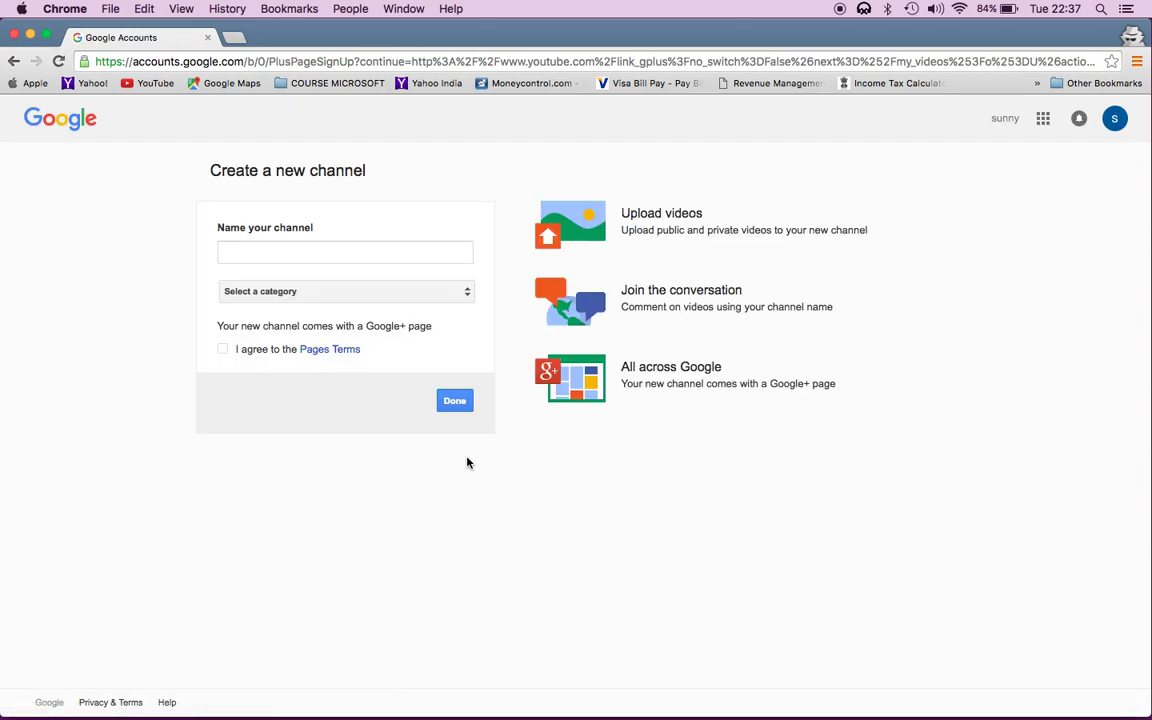
left_click(342, 256)
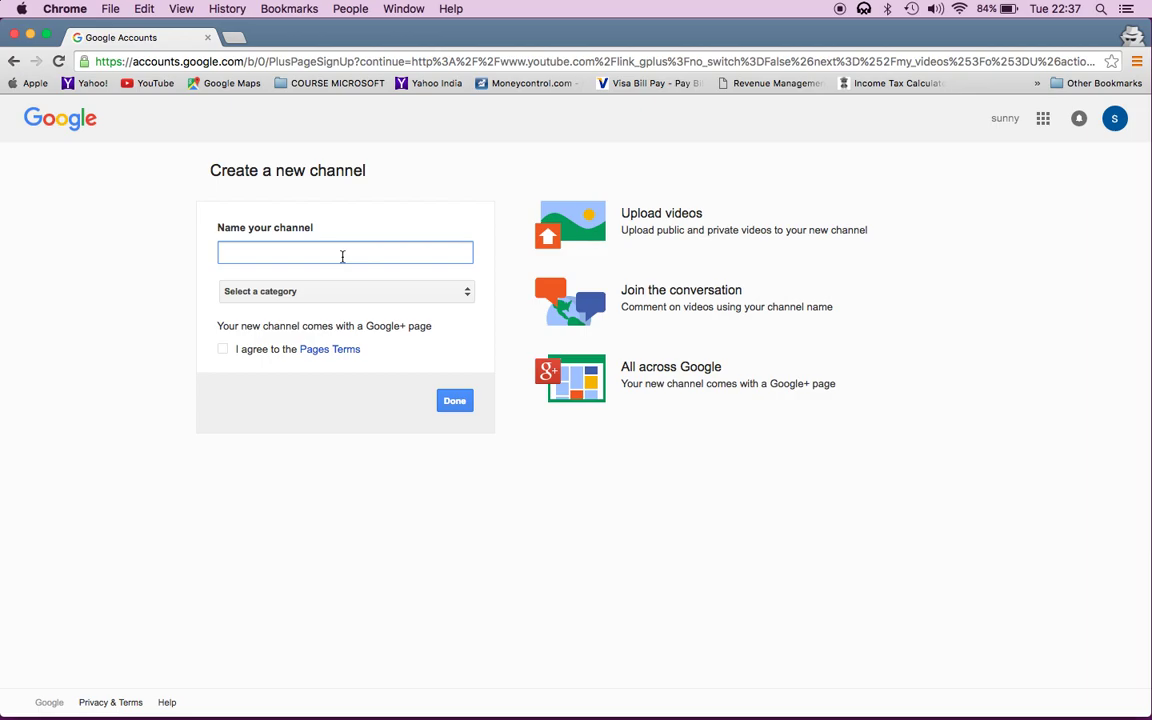
Name the channel whateveryoulike, accept the Pages Terms, and pick a category.
type("whatever")
type("youlike")
left_click(223, 349)
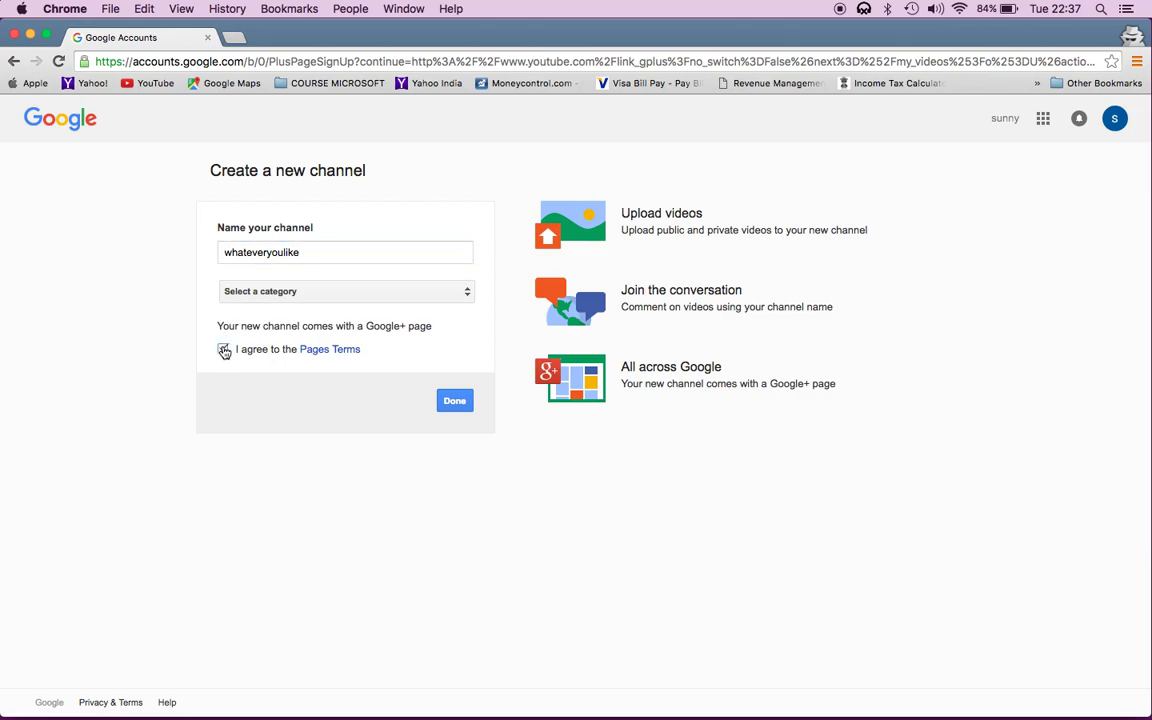
left_click(455, 402)
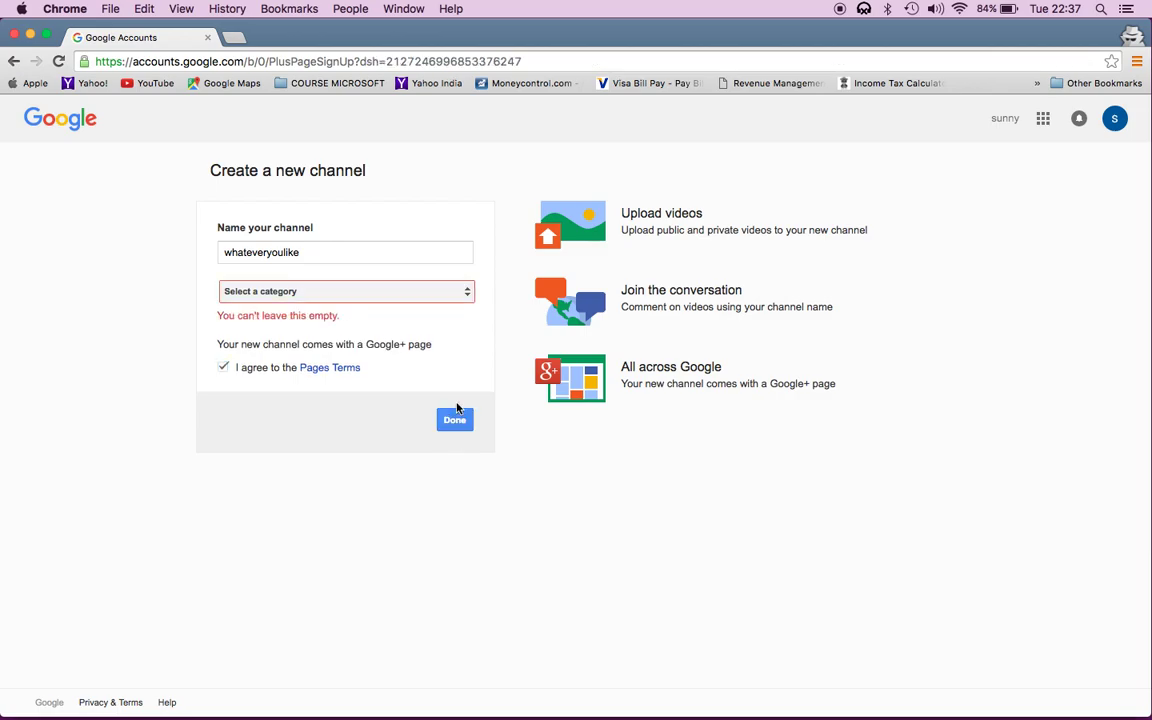
left_click(432, 292)
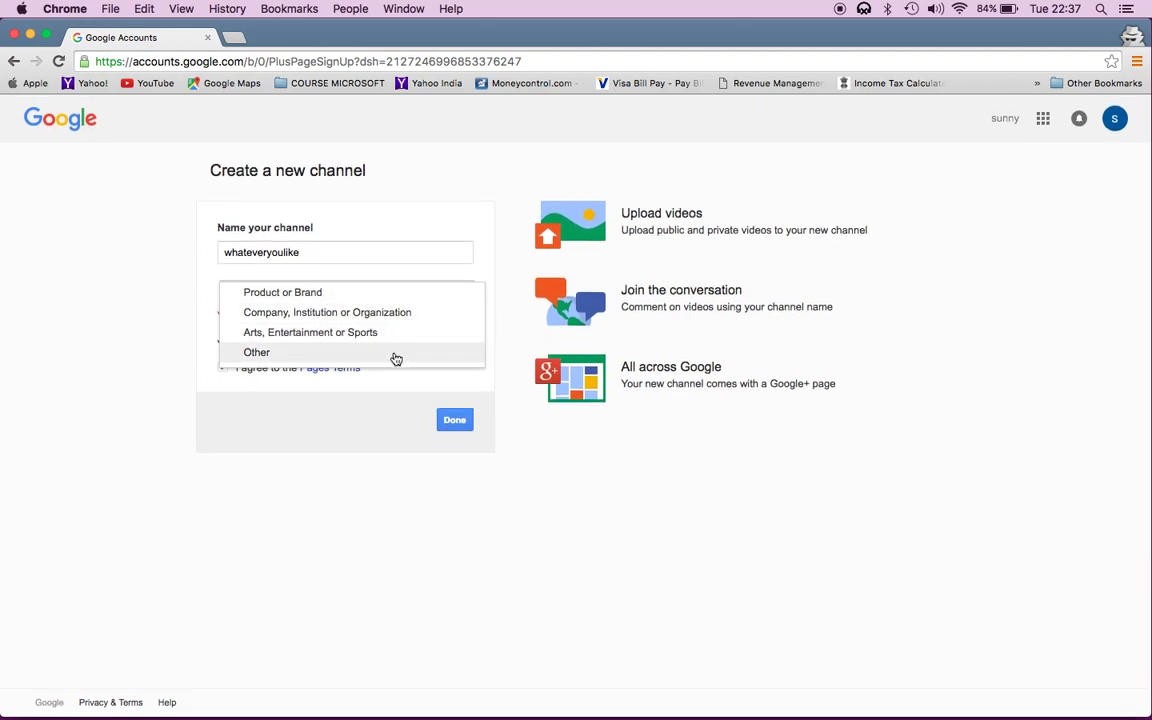
left_click(200, 337)
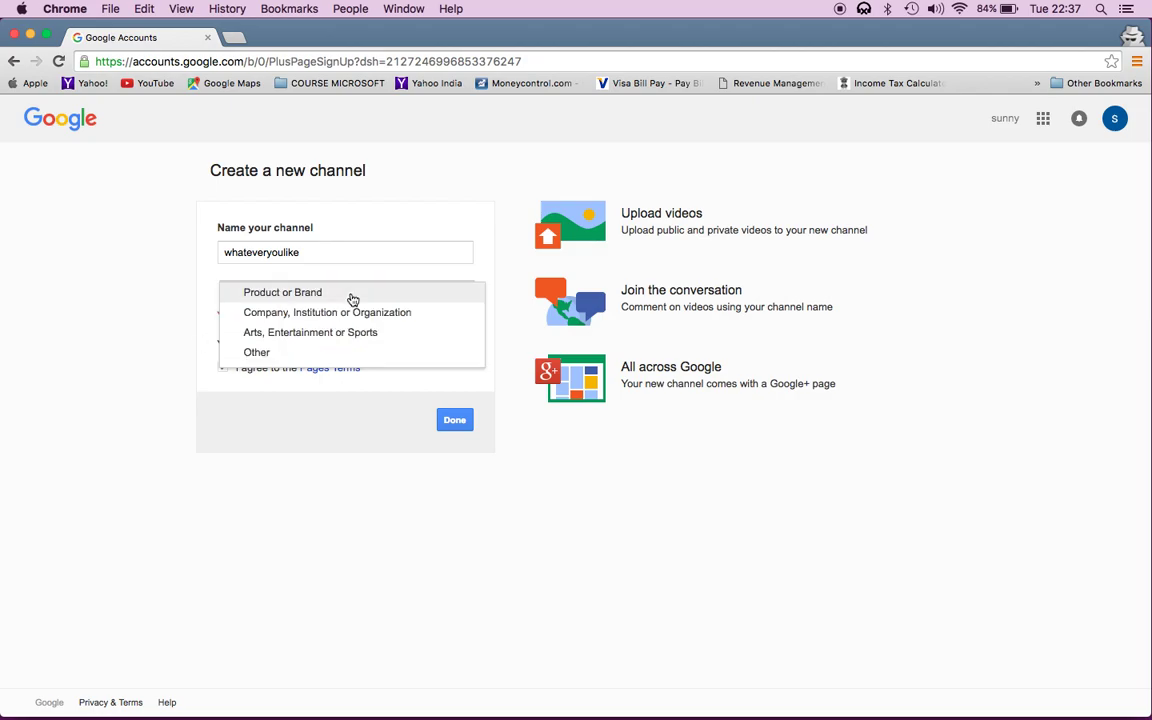
left_click(386, 336)
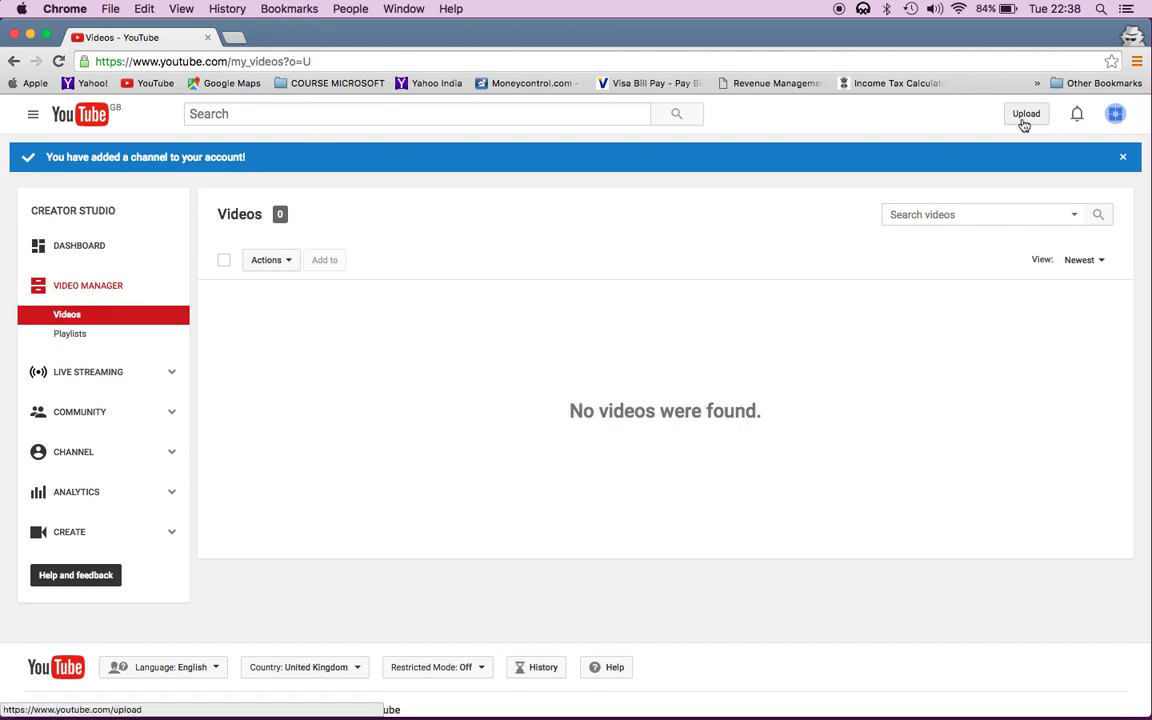
Open YouTube's upload page and its file picker for choosing a video.
left_click(1024, 118)
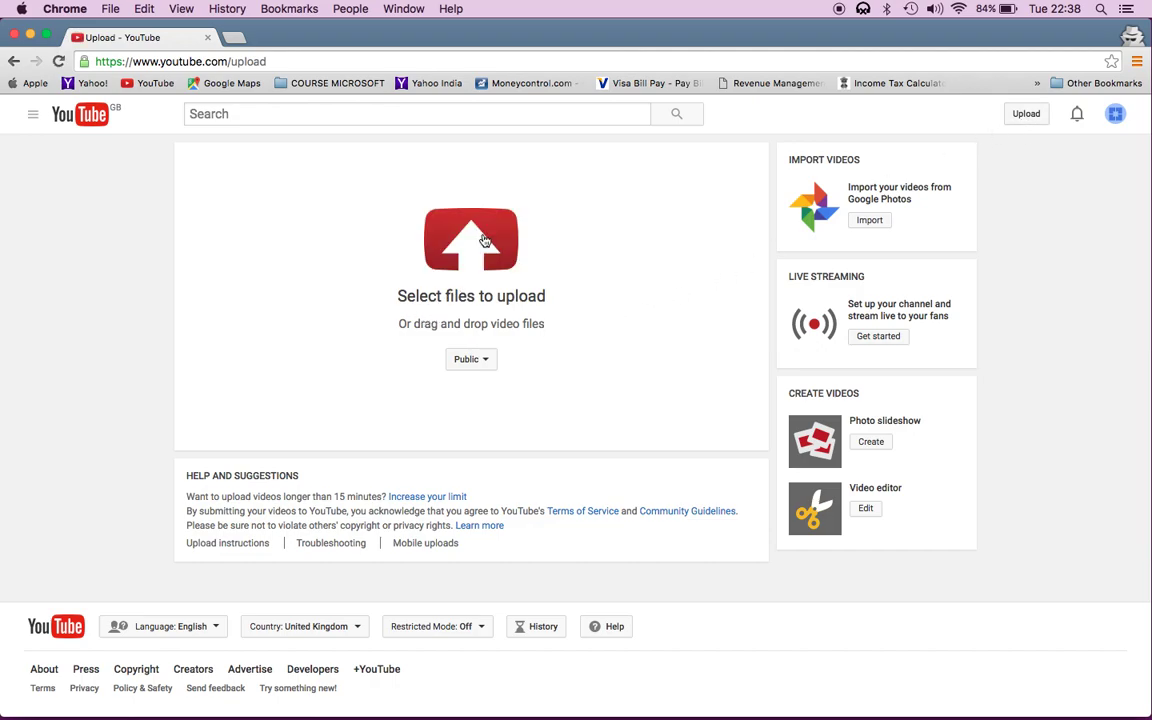
left_click(484, 240)
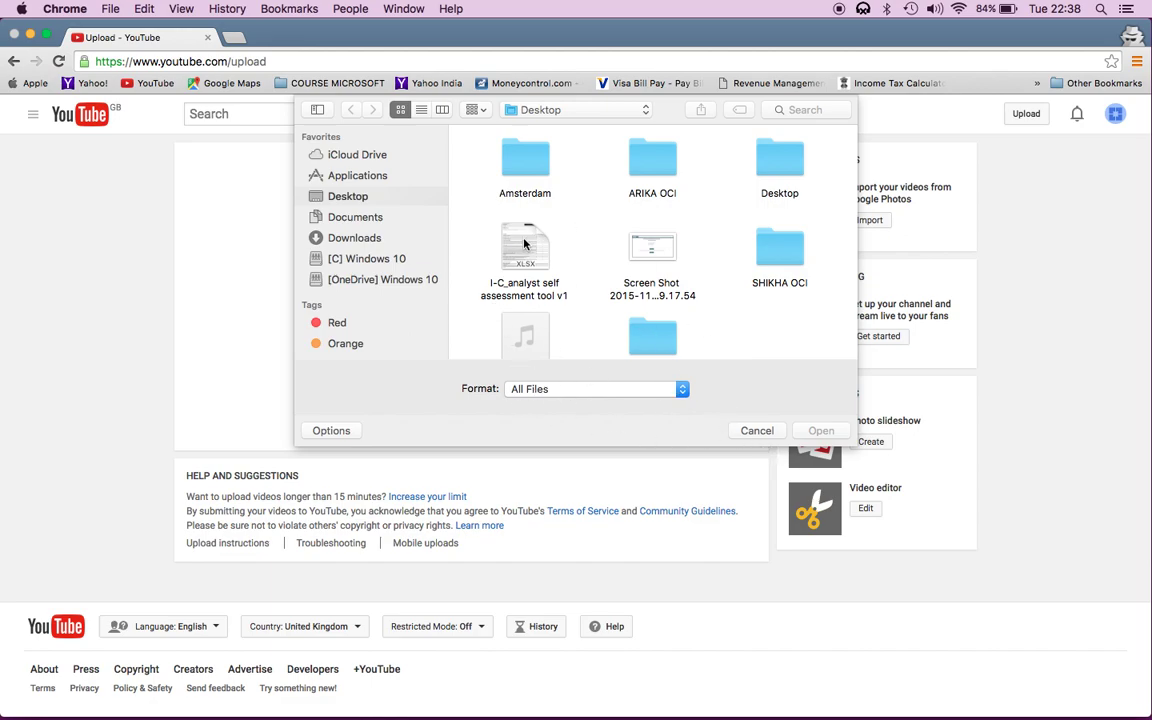
Choose the Babosa Mere bhagwan episode 1 video from Downloads and start uploading it.
left_click(362, 238)
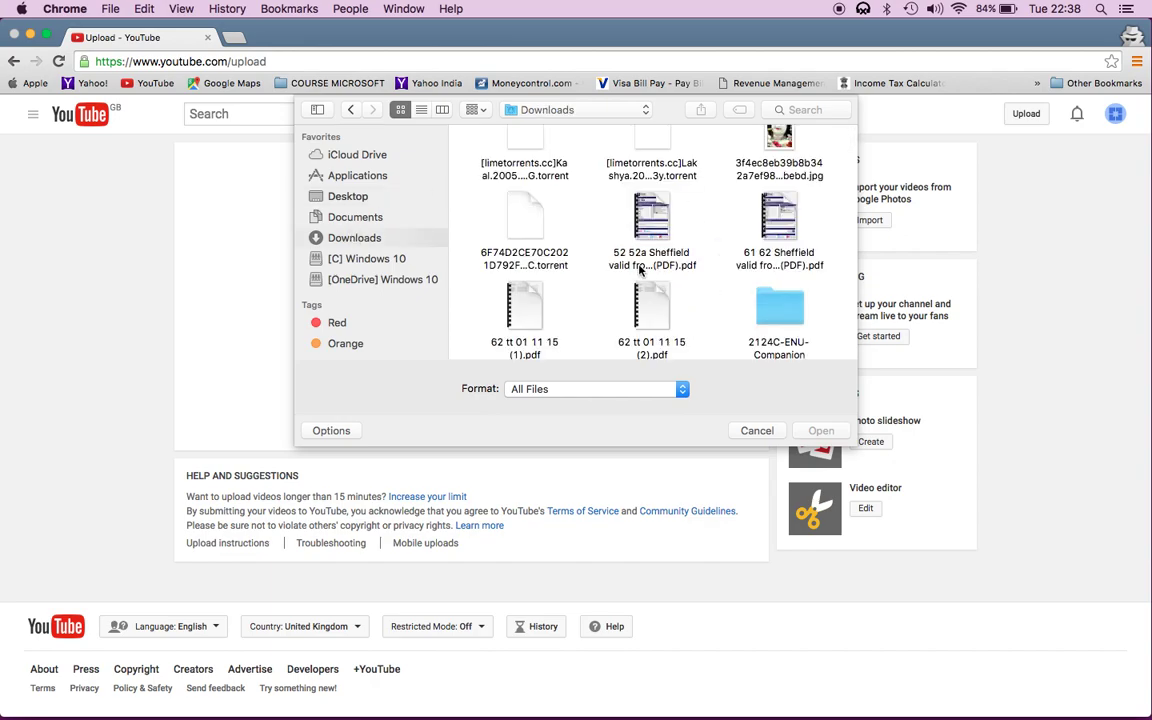
scroll(649, 252, "down", 2)
scroll(600, 245, "down", 4)
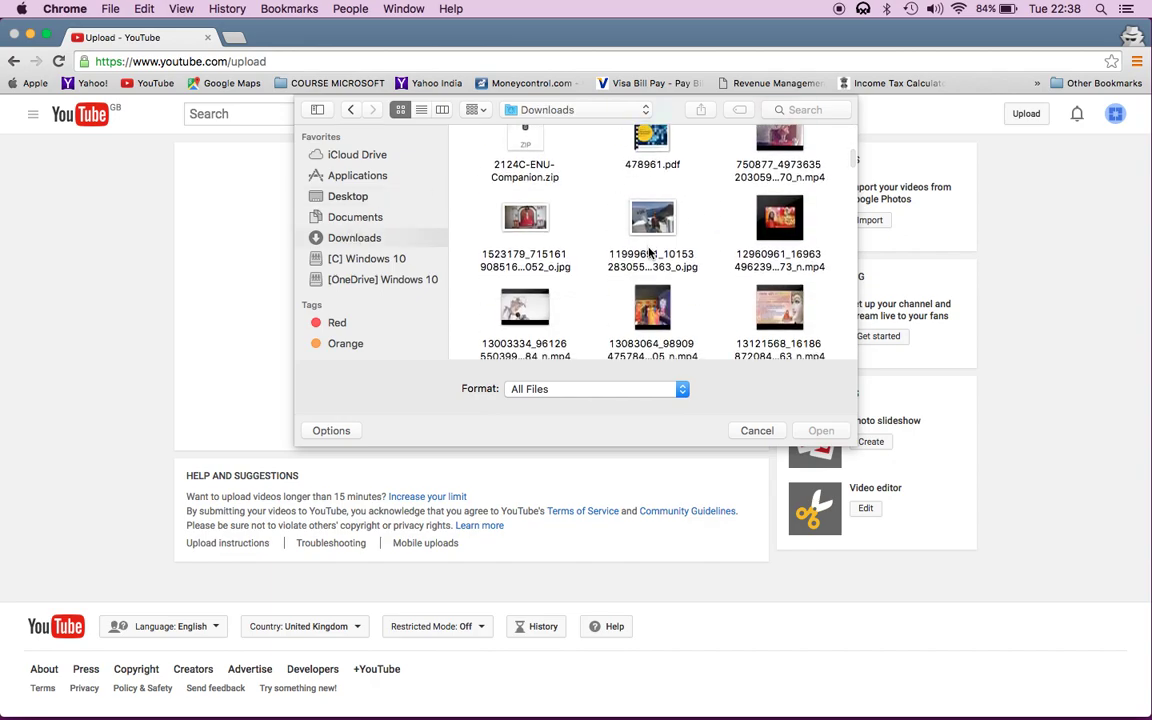
scroll(762, 275, "down", 2)
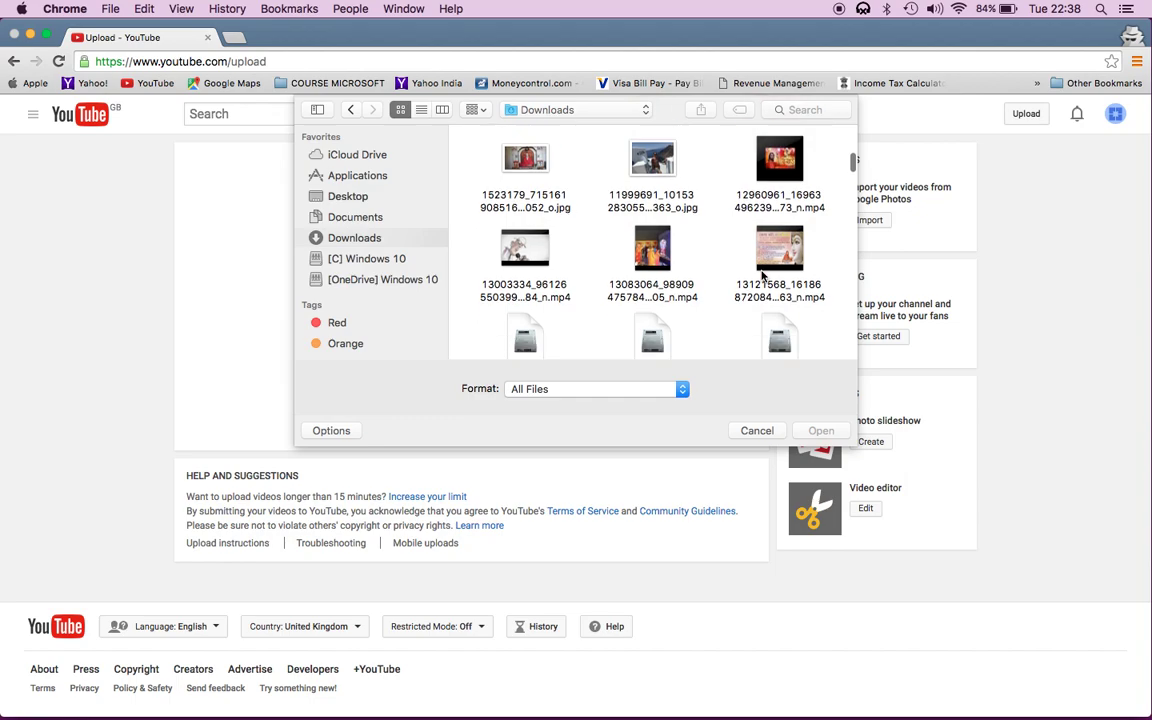
scroll(762, 275, "down", 2)
scroll(762, 275, "down", 3)
scroll(762, 275, "down", 1)
scroll(762, 275, "up", 3)
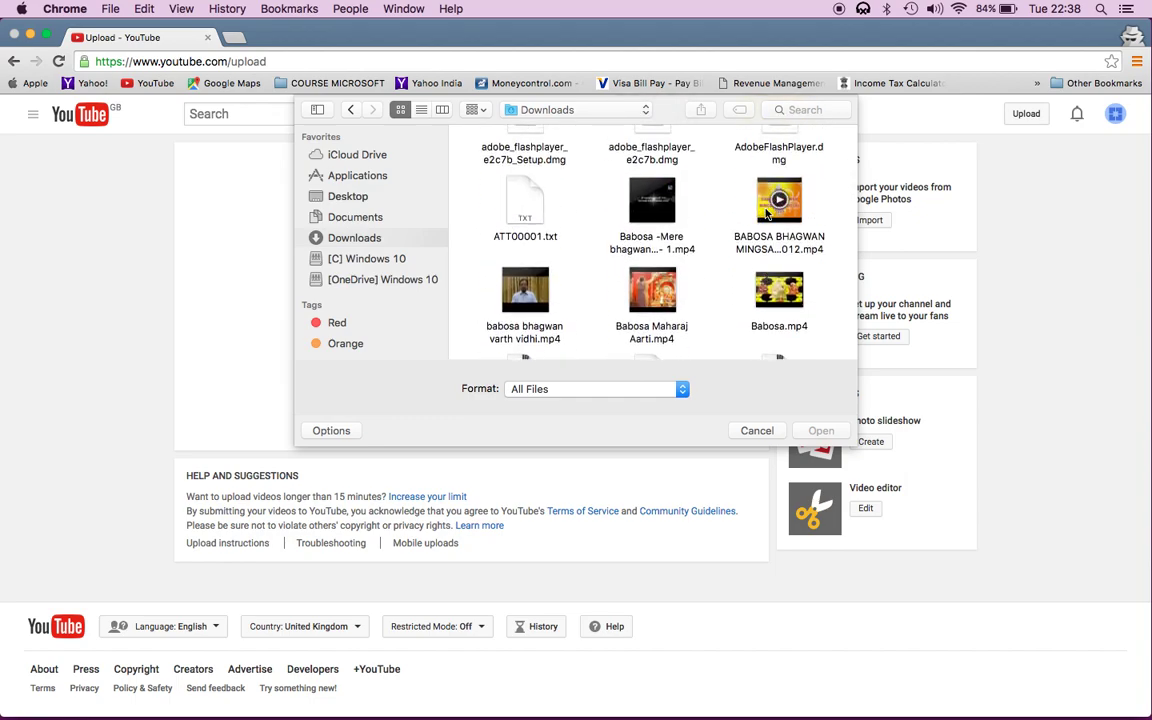
left_click(669, 215)
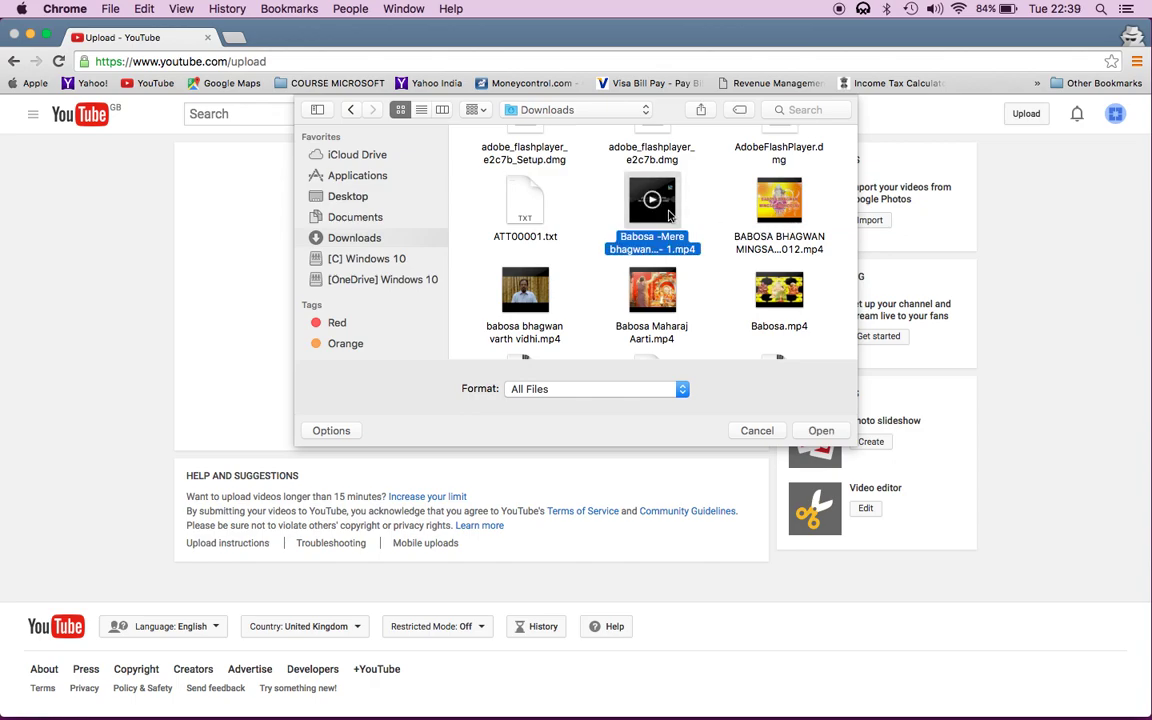
left_click(819, 430)
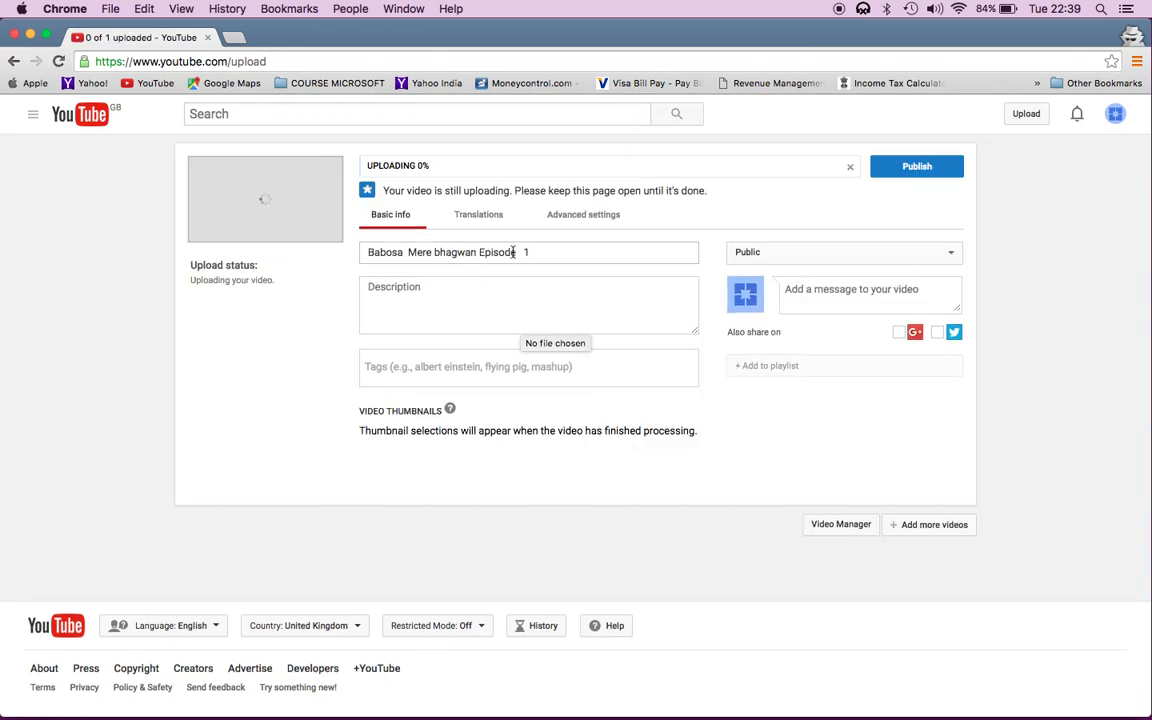
Review the title 'Babosa Mere bhagwan Episode 1', then step through the description and tags fields.
left_click_drag(537, 252, 368, 224)
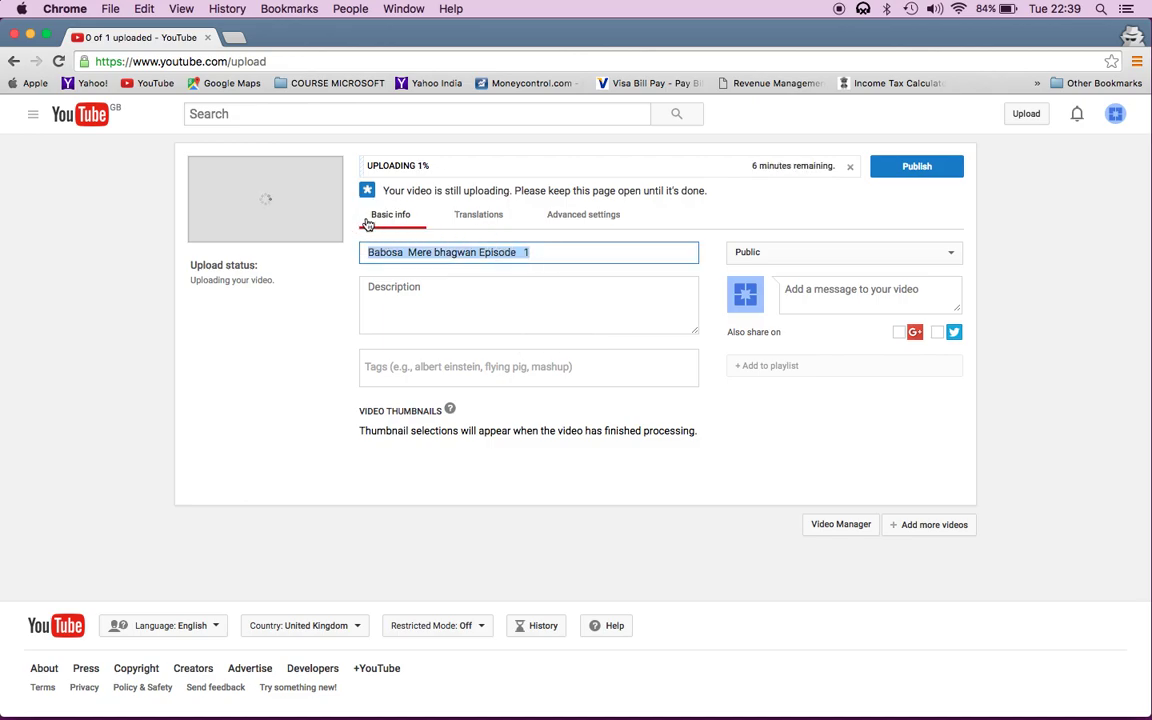
left_click(456, 309)
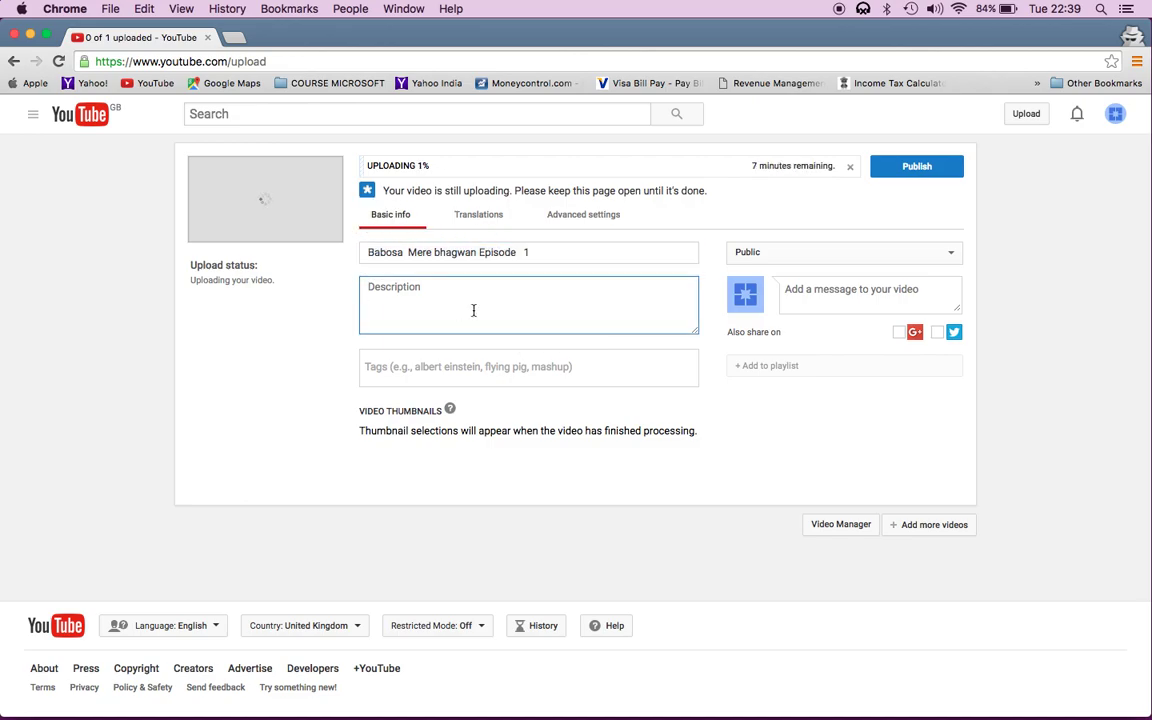
left_click(445, 365)
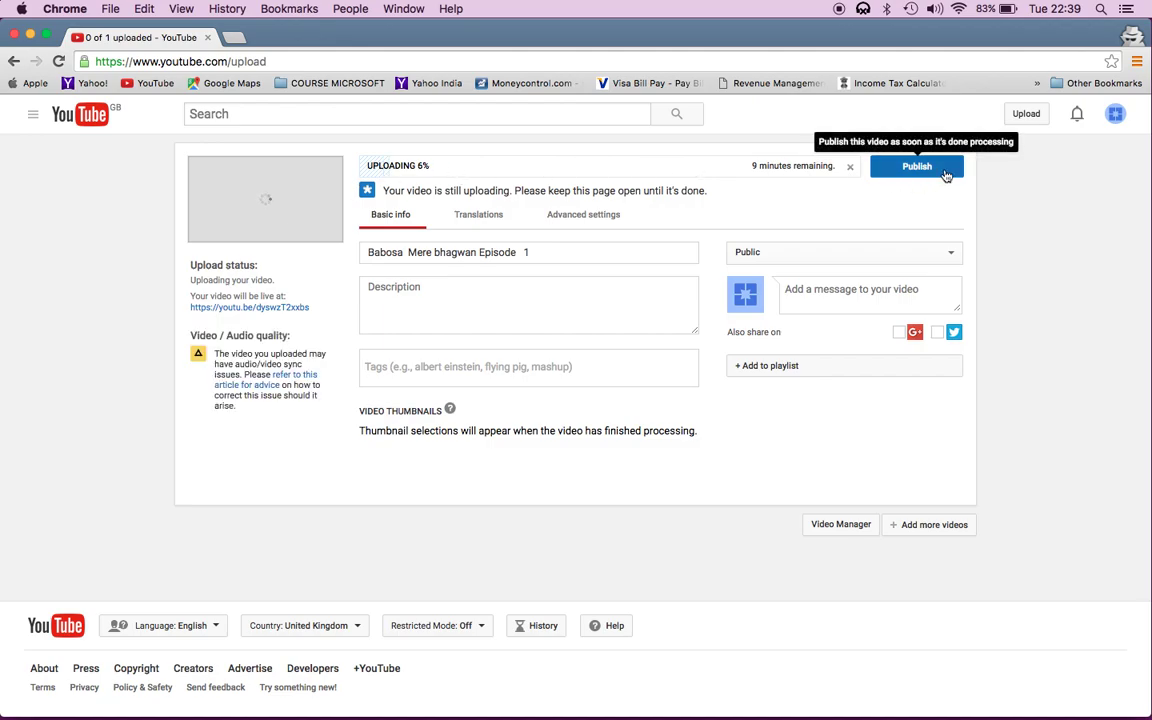
Switch from the upload page to the whateveryoulike Creator Studio dashboard, dismissing the tip.
left_click(1115, 120)
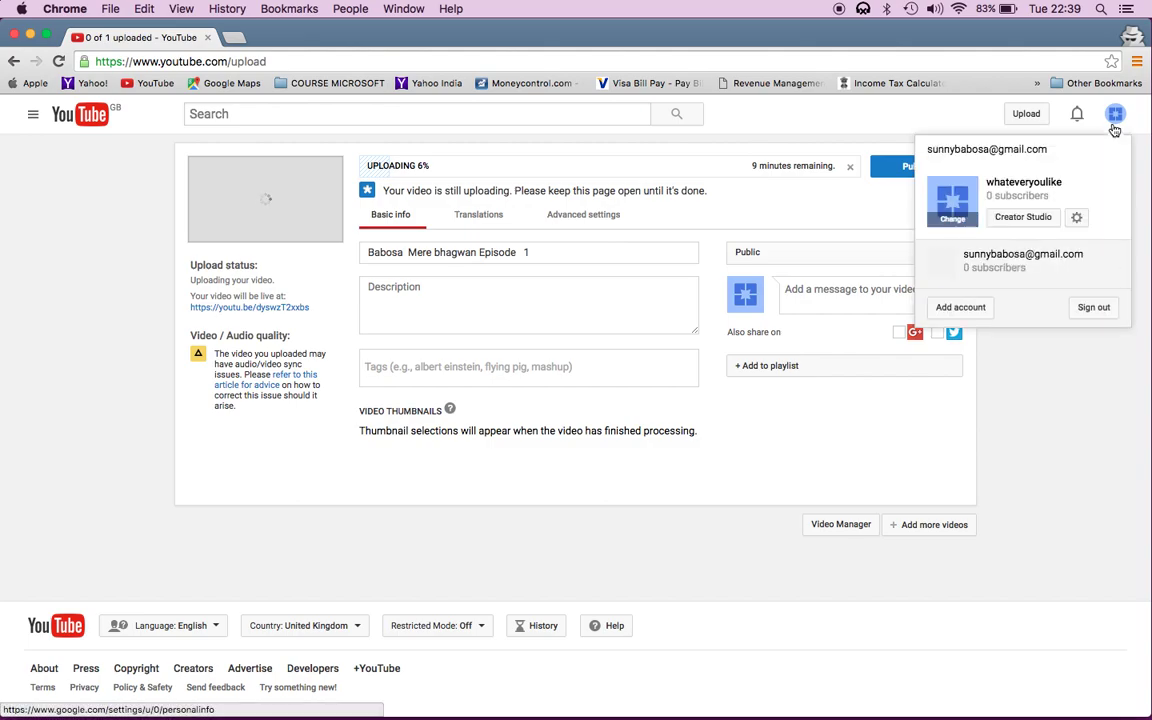
left_click(1035, 217)
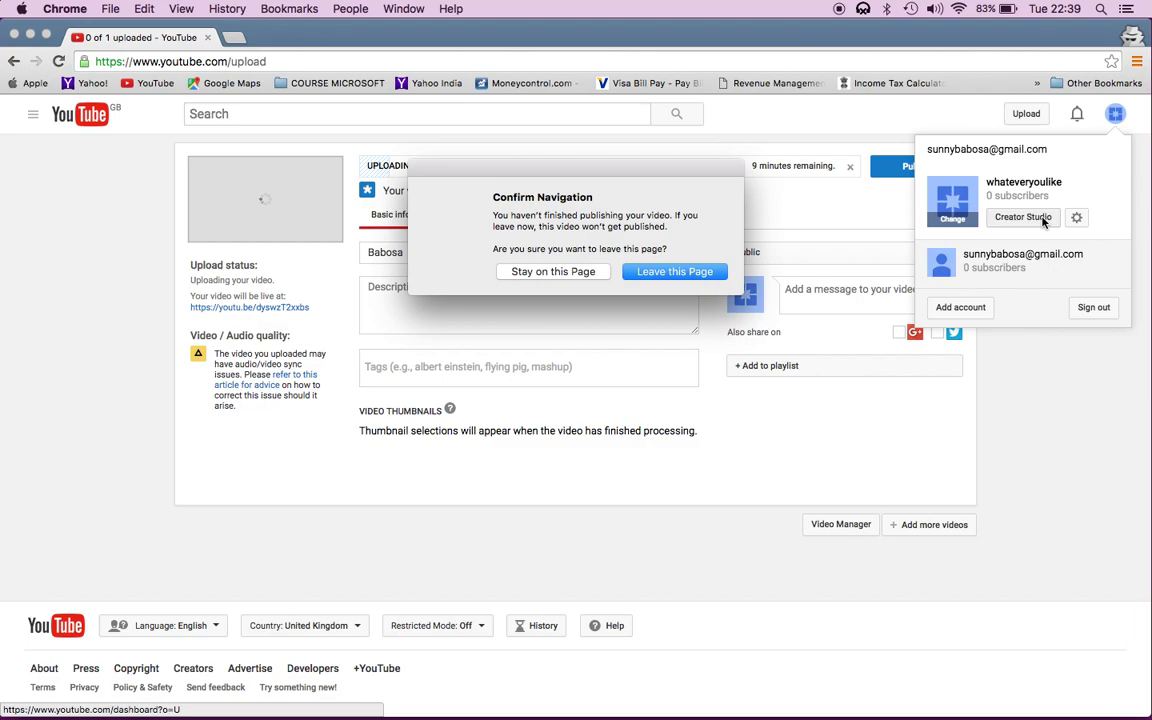
left_click(680, 273)
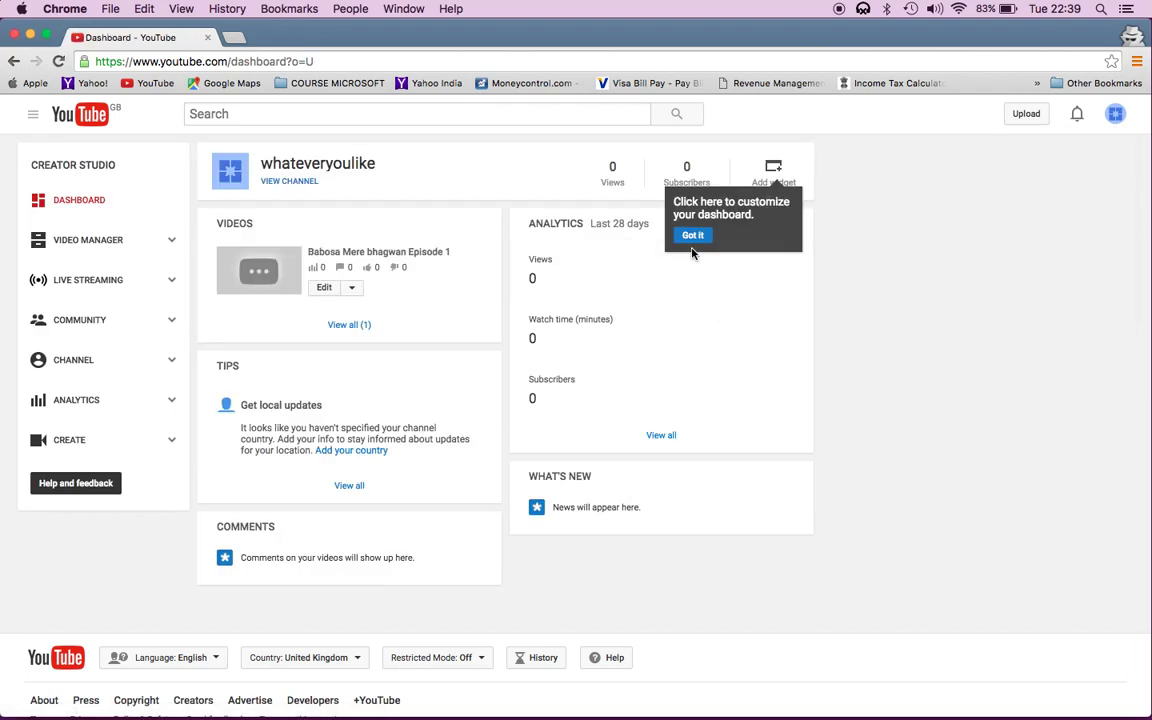
left_click(694, 236)
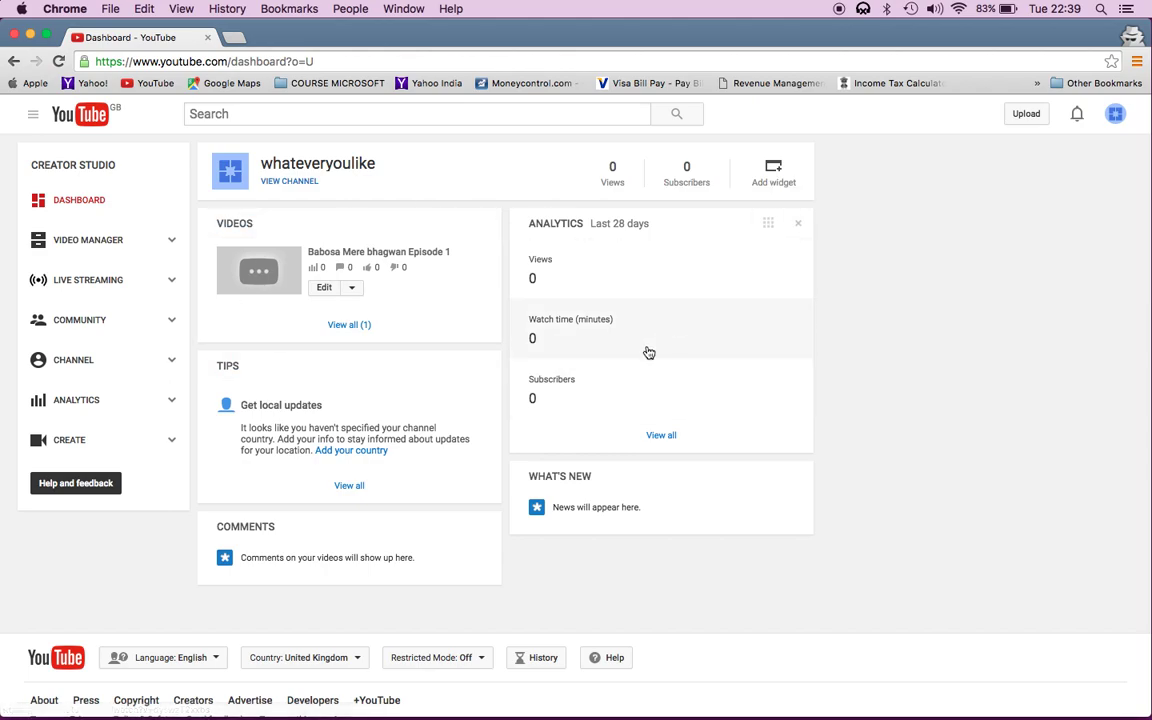